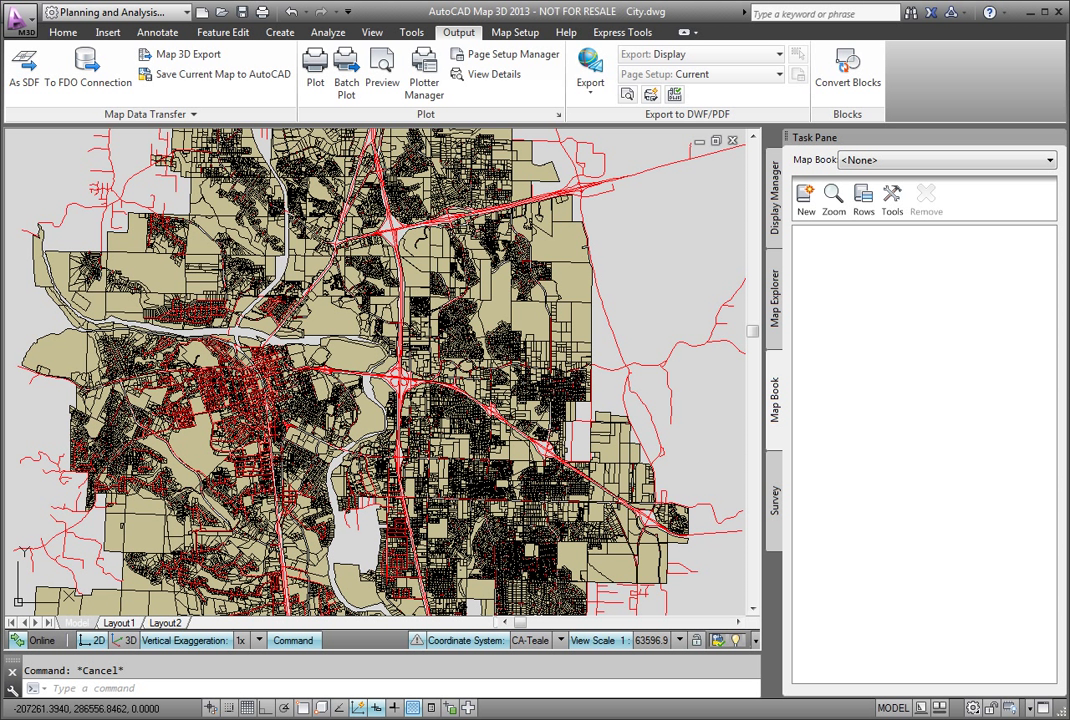
Switch the Task Pane to Map Explorer, then Display Manager, to list the drawing's layers.
click(776, 305)
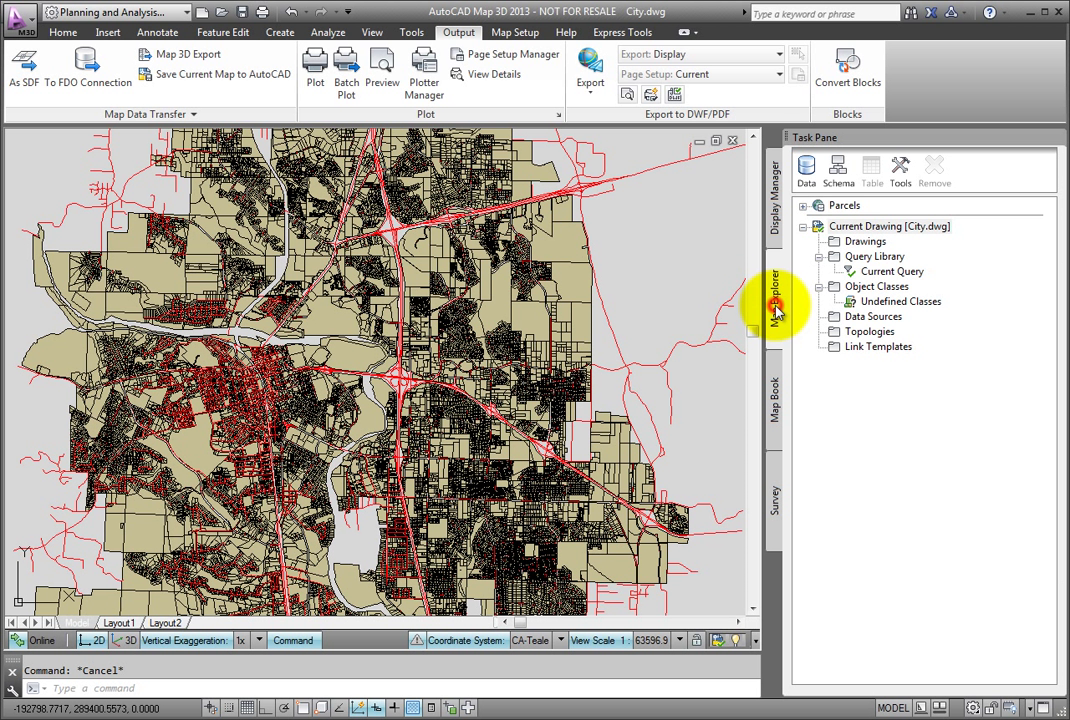
click(777, 217)
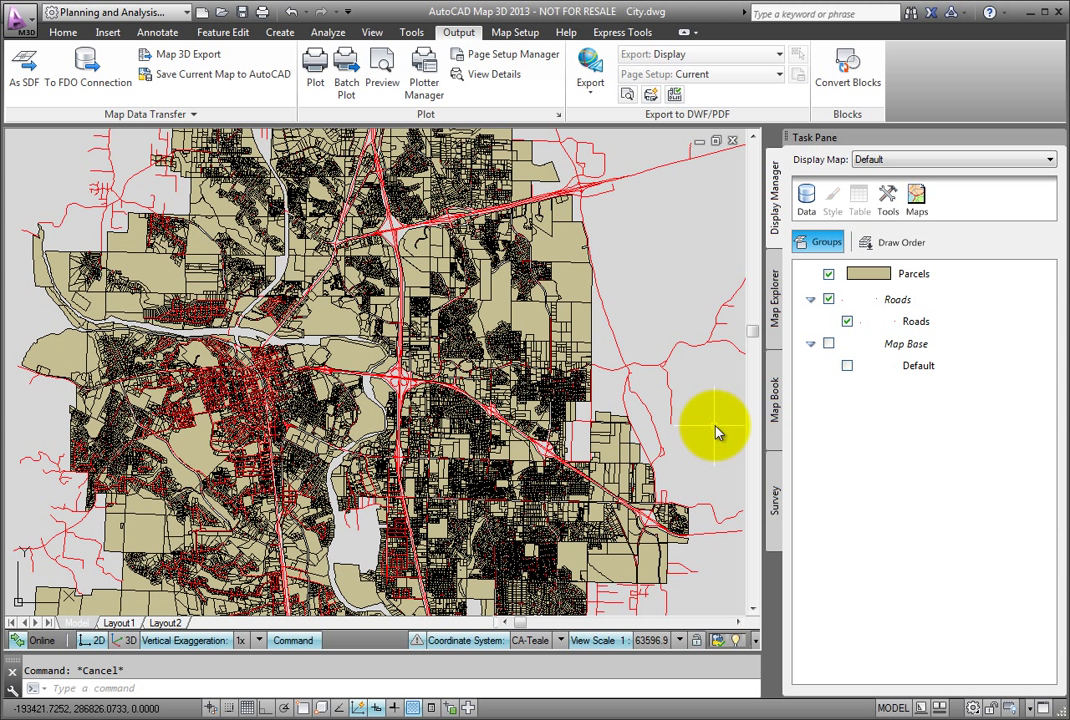
Start a new map book from scratch and replace Default-ModelSpace with the name Redding.
click(775, 420)
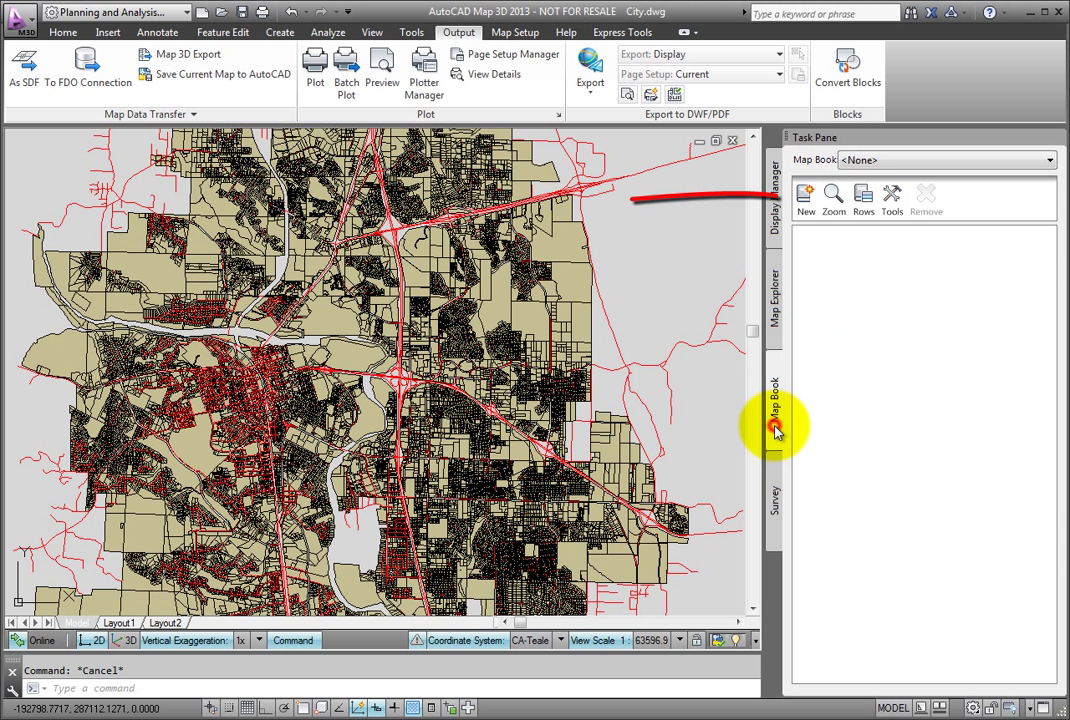
click(806, 199)
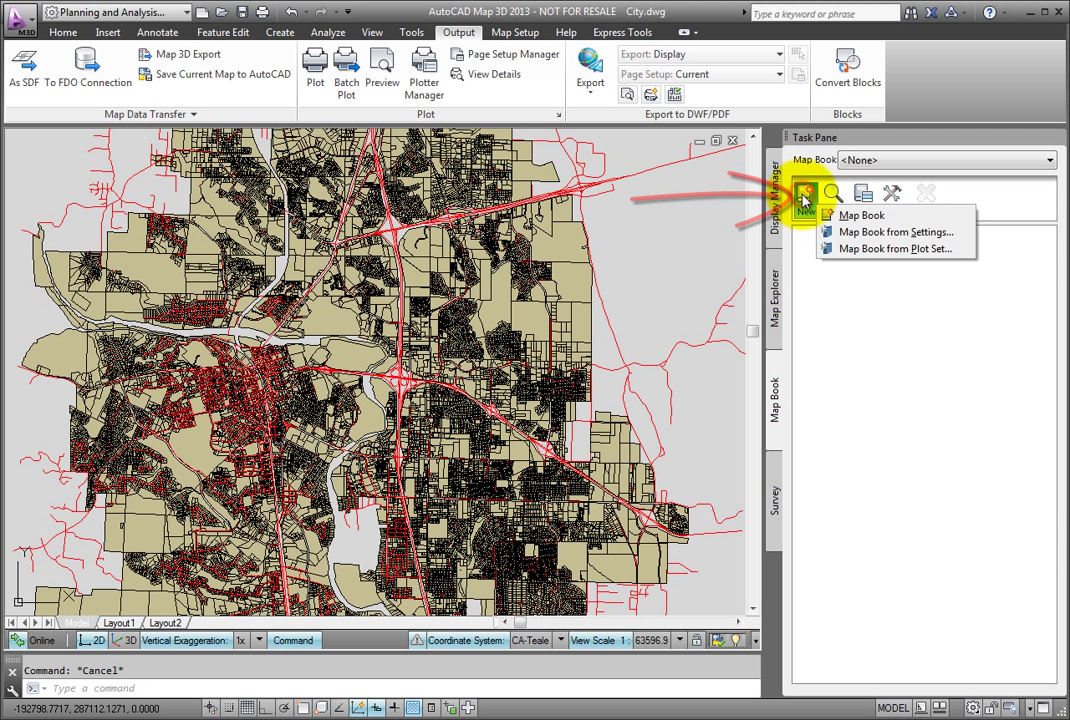
click(899, 224)
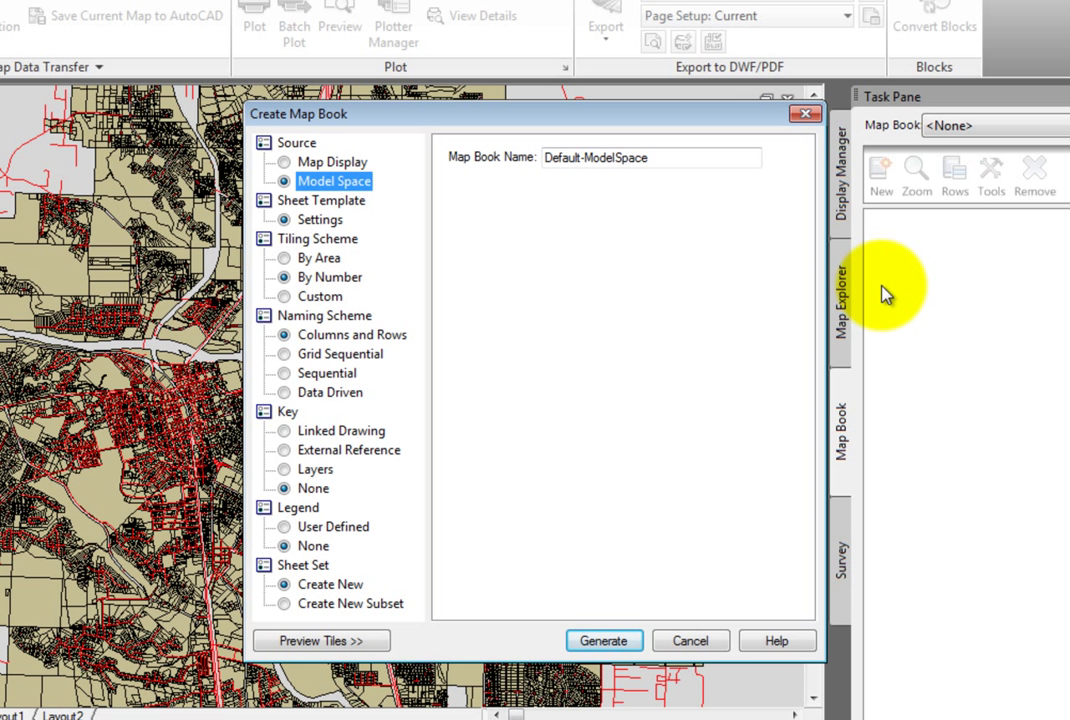
click(678, 157)
drag(678, 157, 528, 179)
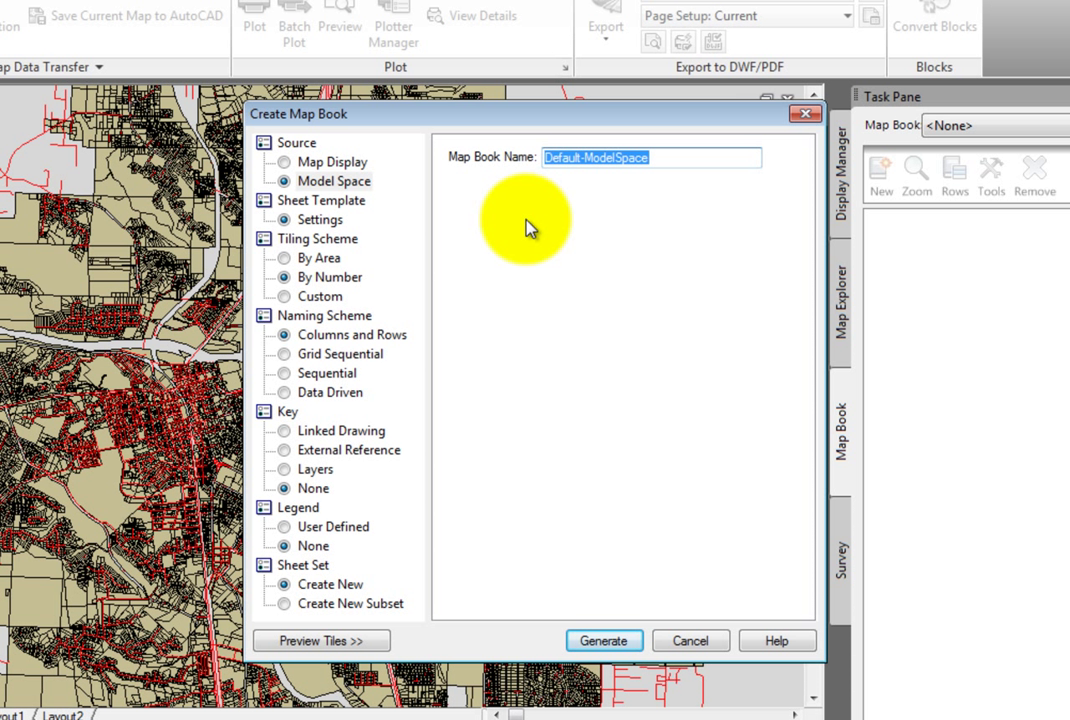
text(Re)
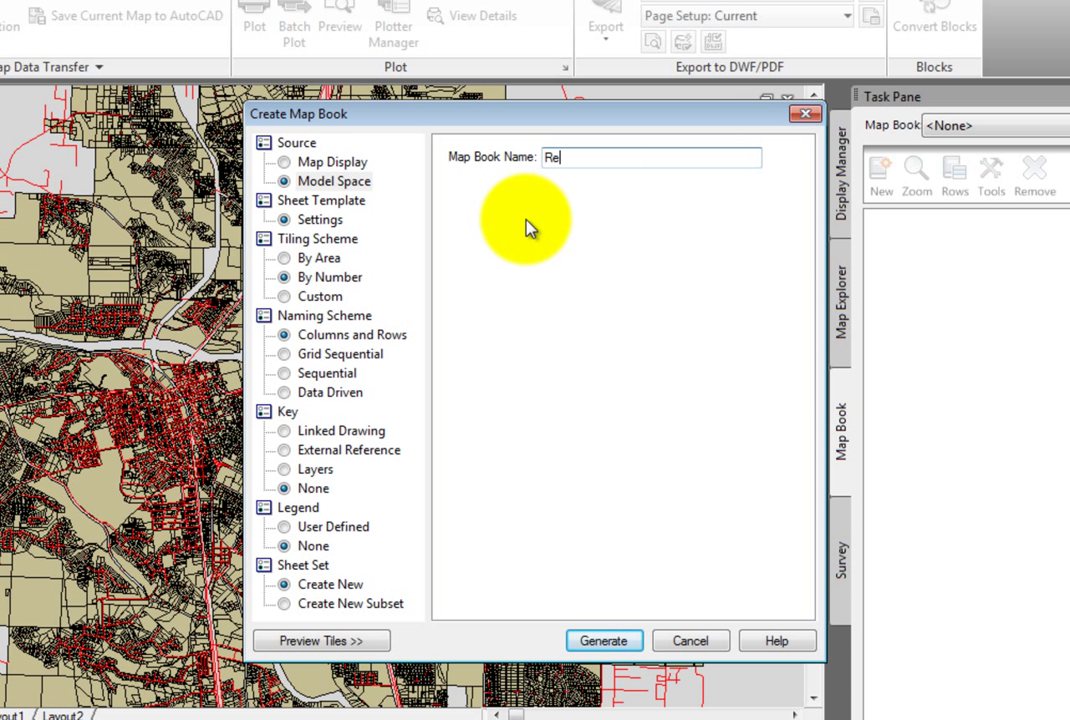
text(dding)
Load Map Book Template - 11x17 Classic.dwt as the sheet template.
click(335, 204)
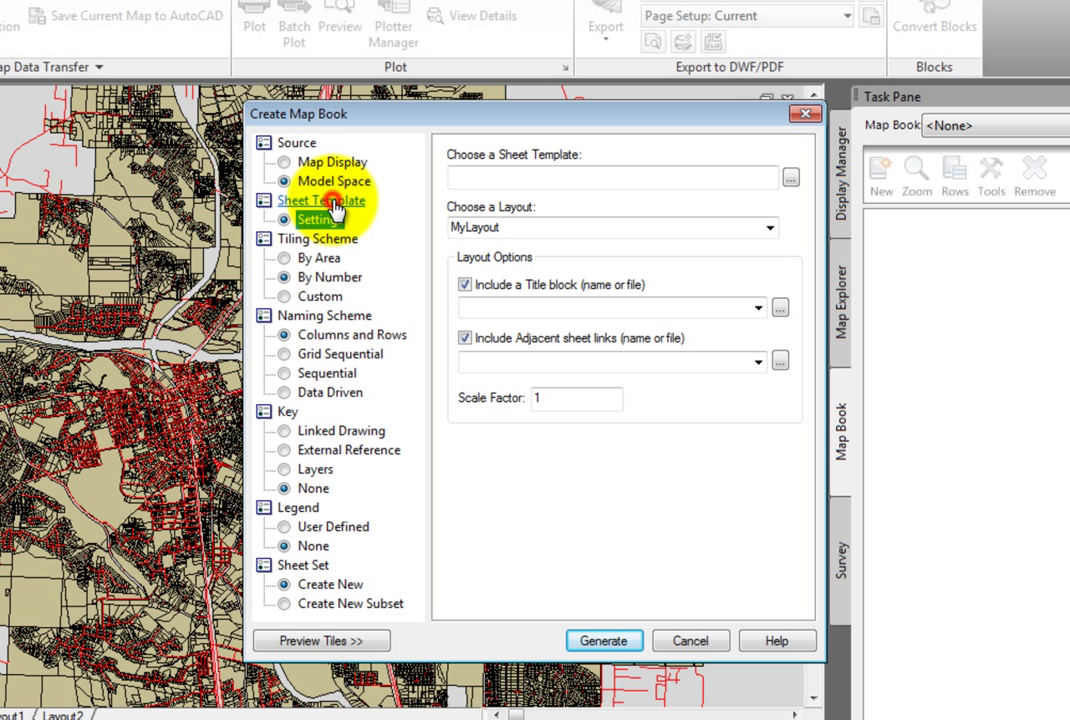
click(791, 180)
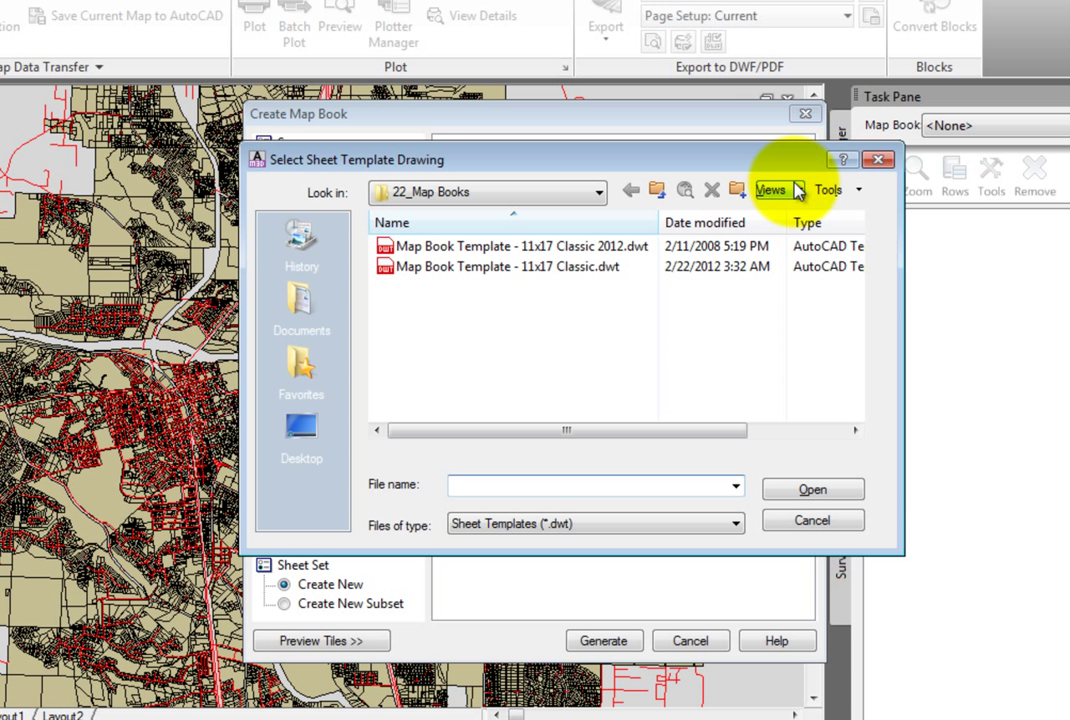
click(578, 267)
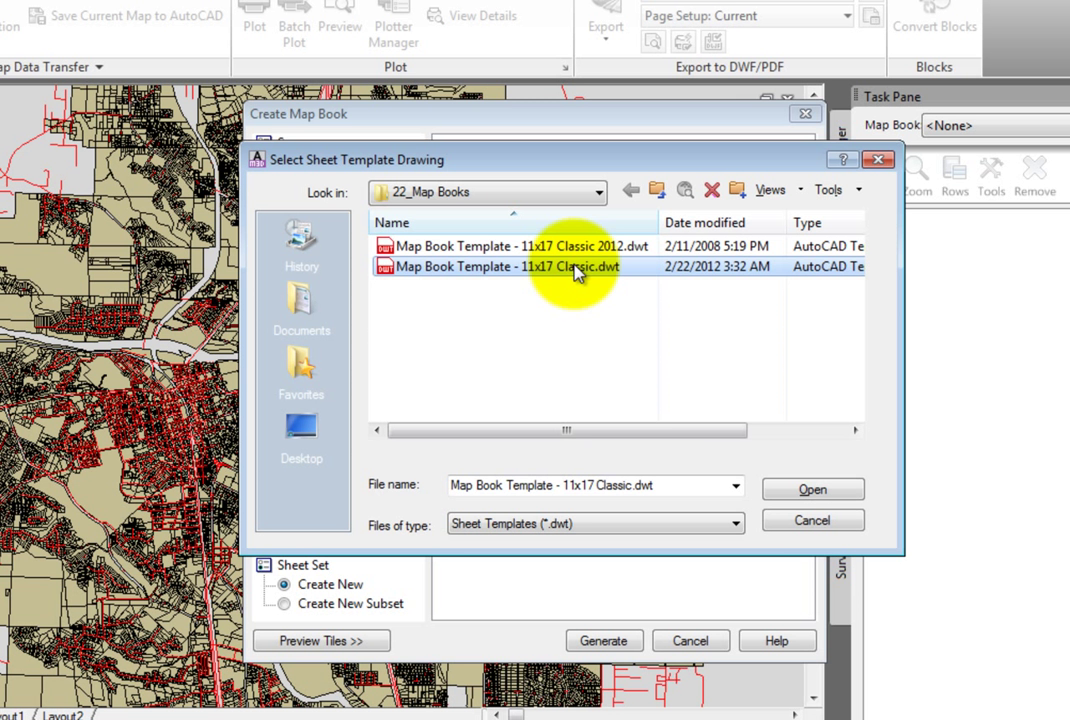
click(787, 492)
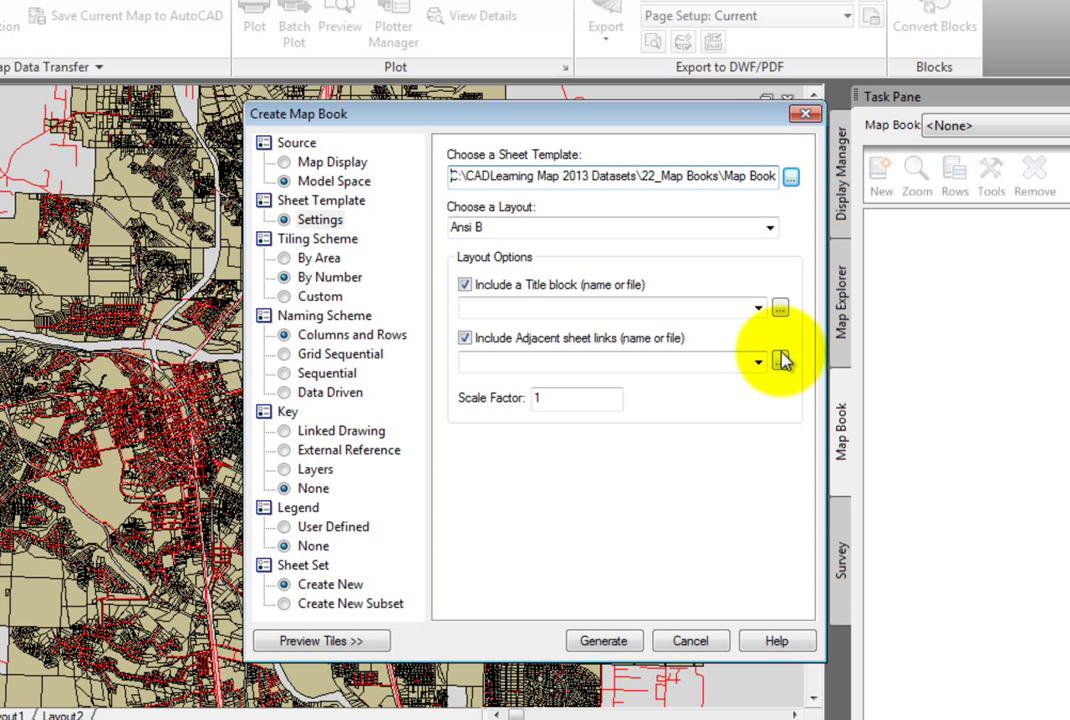
Use Title Block, Adjacent_Arrow_4 sheet links and a scale factor of 50.
click(758, 309)
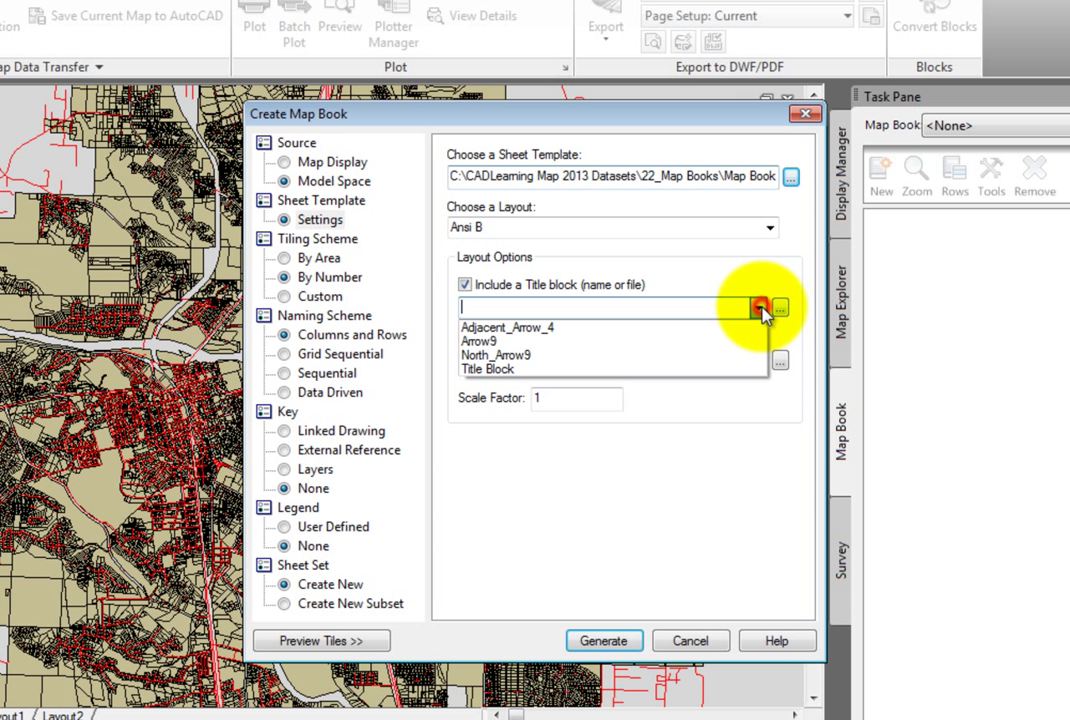
click(610, 369)
click(758, 362)
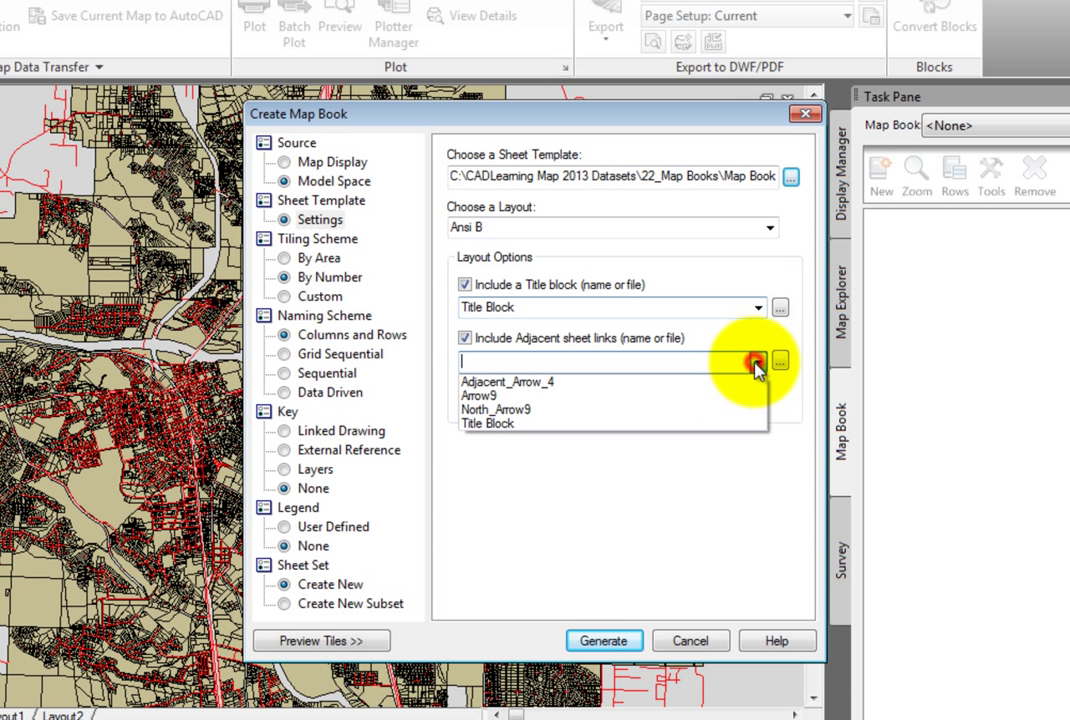
click(630, 382)
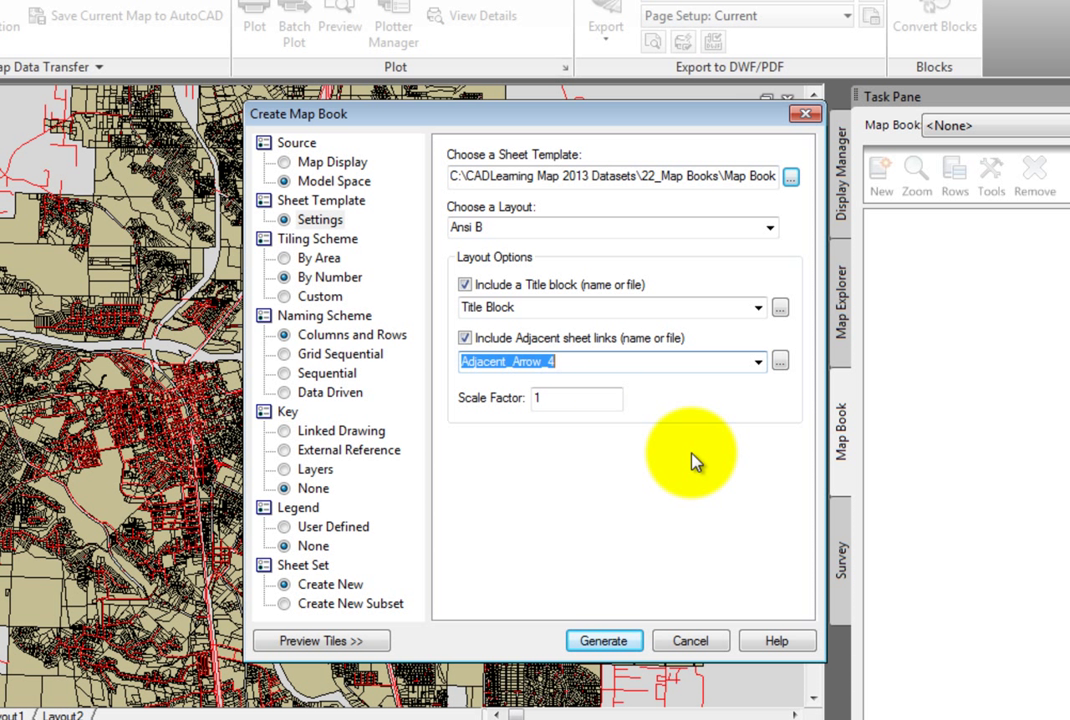
click(612, 399)
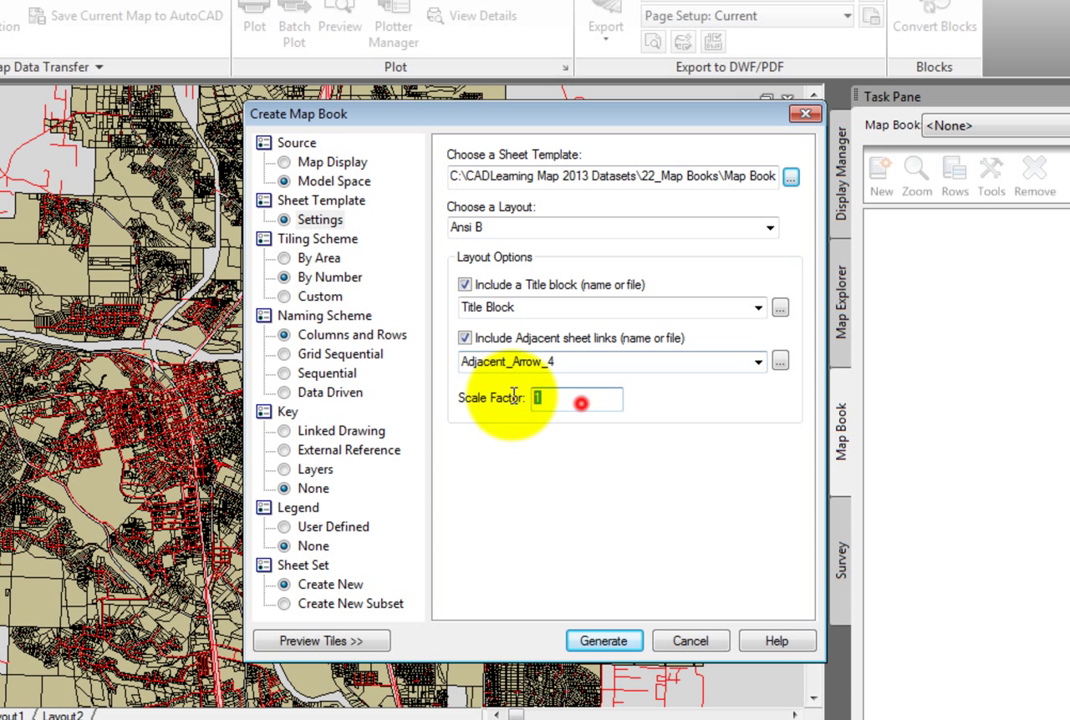
text(50)
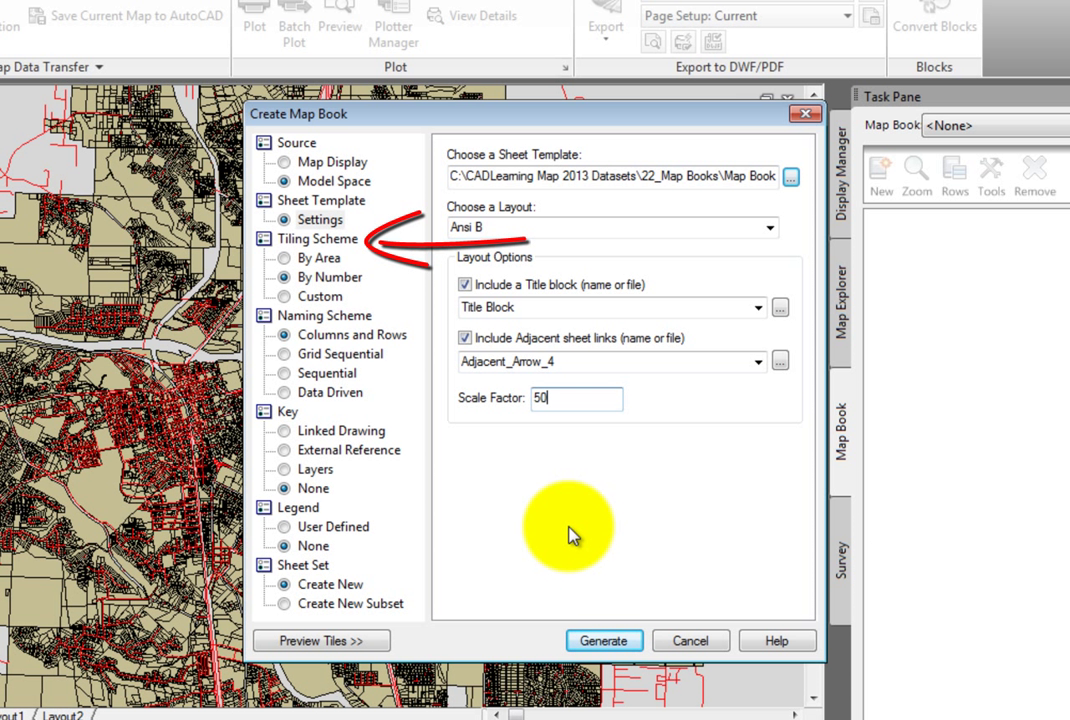
Compare the By Area and Custom tiling options, then settle on By Number tiling.
click(278, 240)
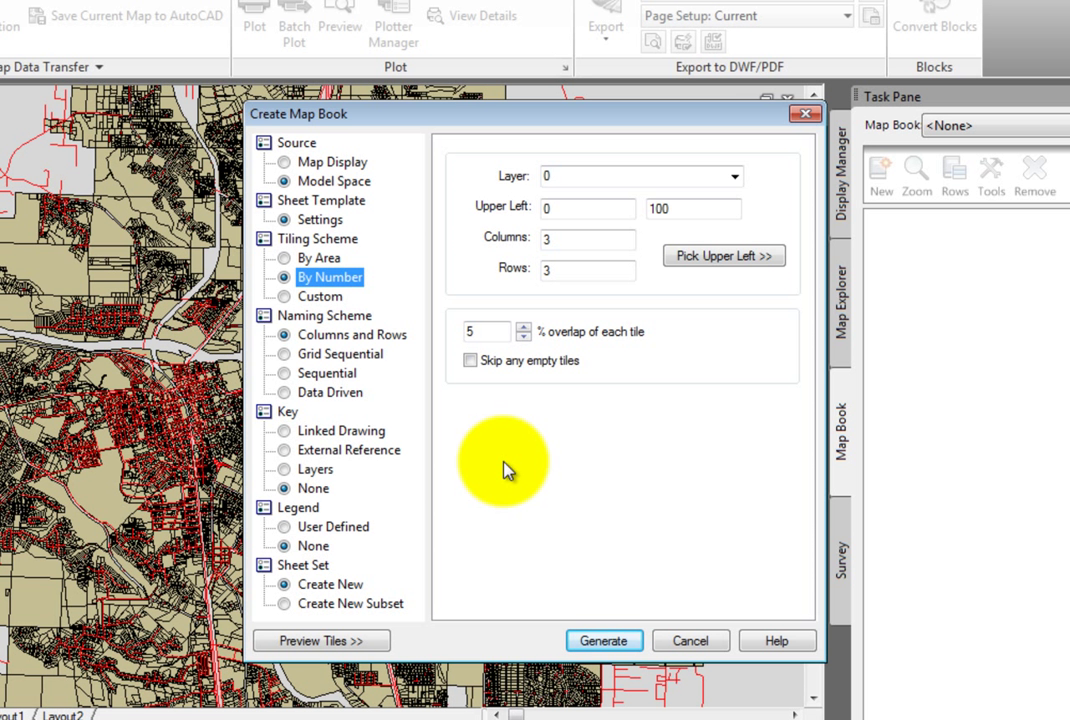
click(325, 259)
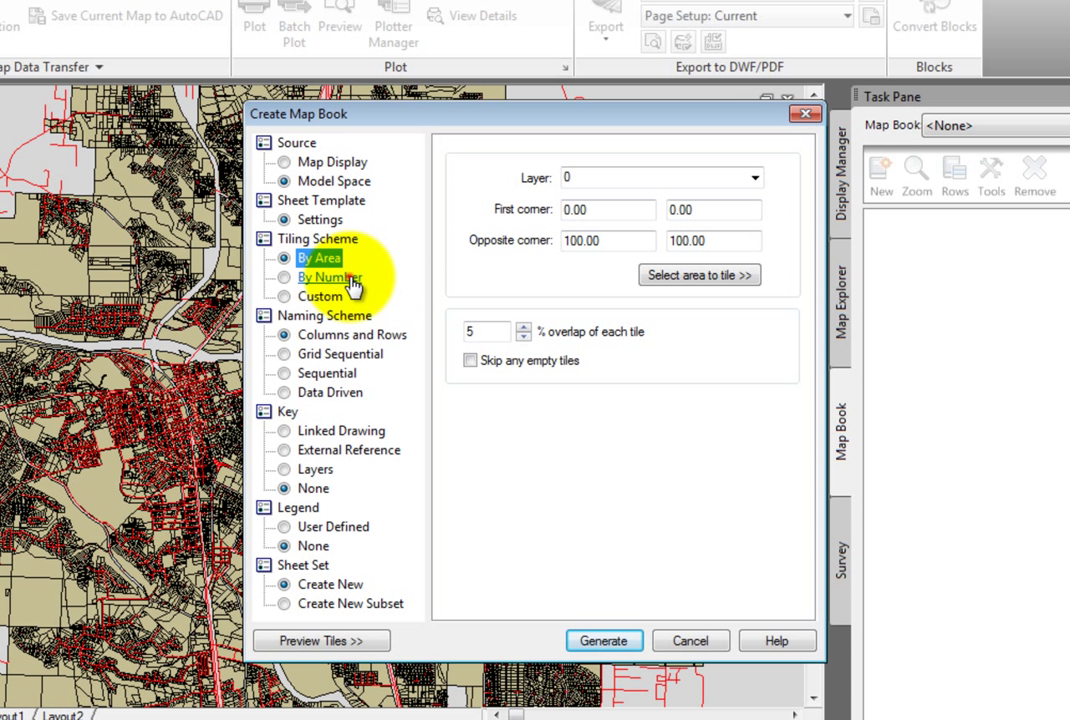
click(352, 281)
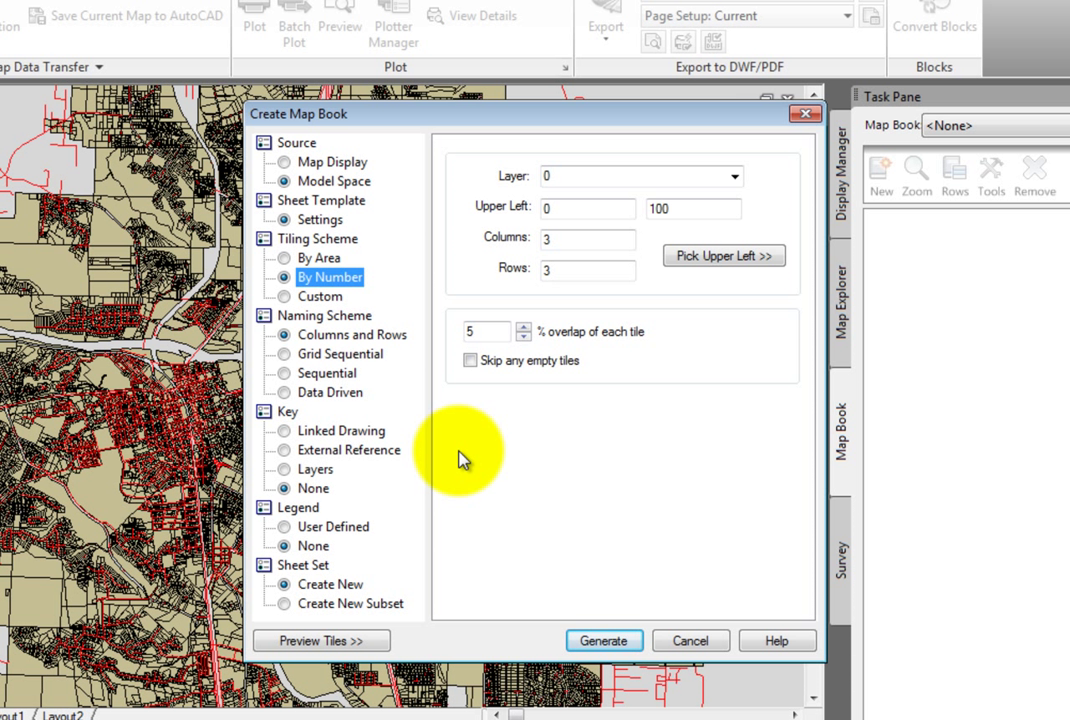
click(343, 302)
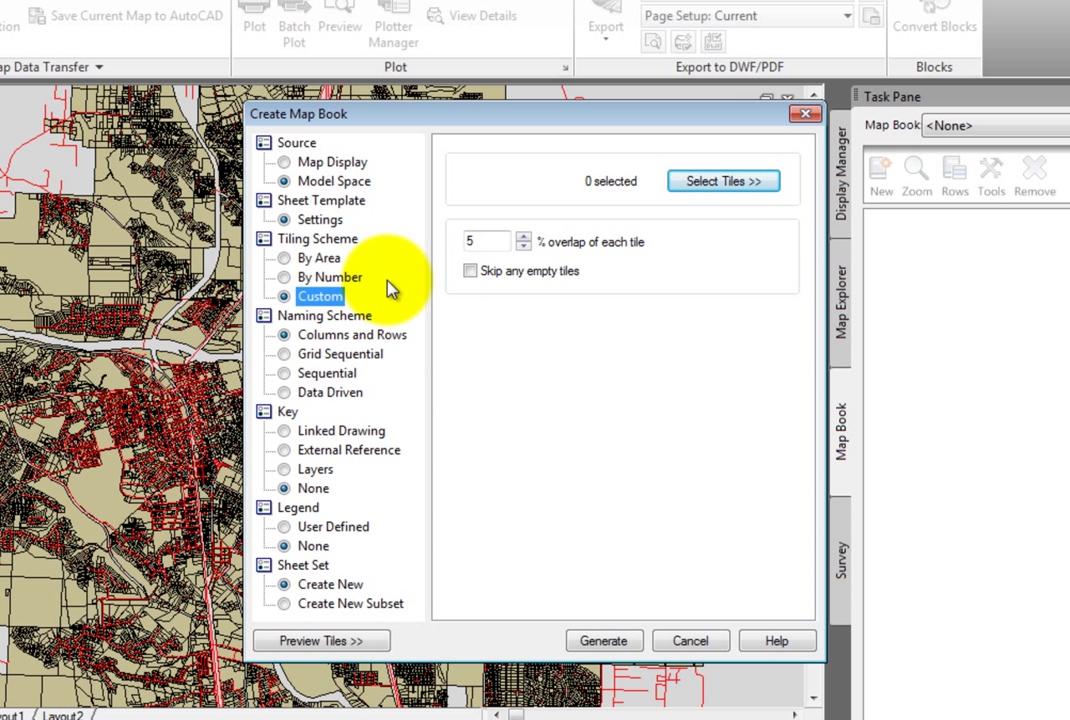
click(335, 279)
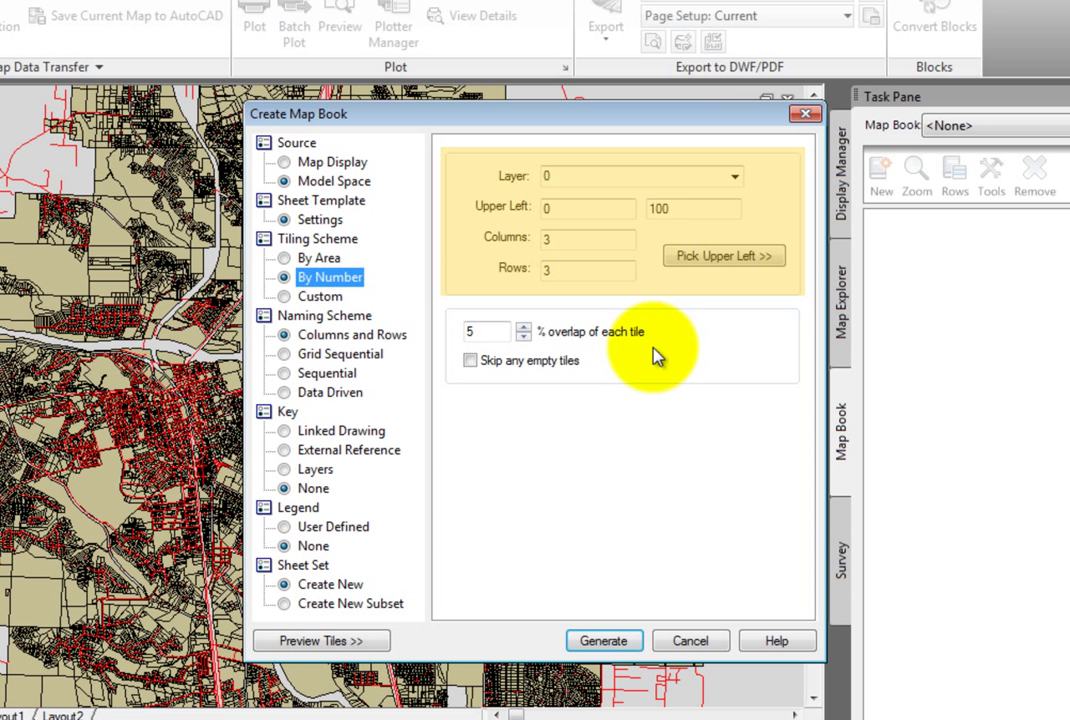
Set the tiling layer to Grid and pick the upper-left origin at -204803.25, 291705.81.
click(604, 176)
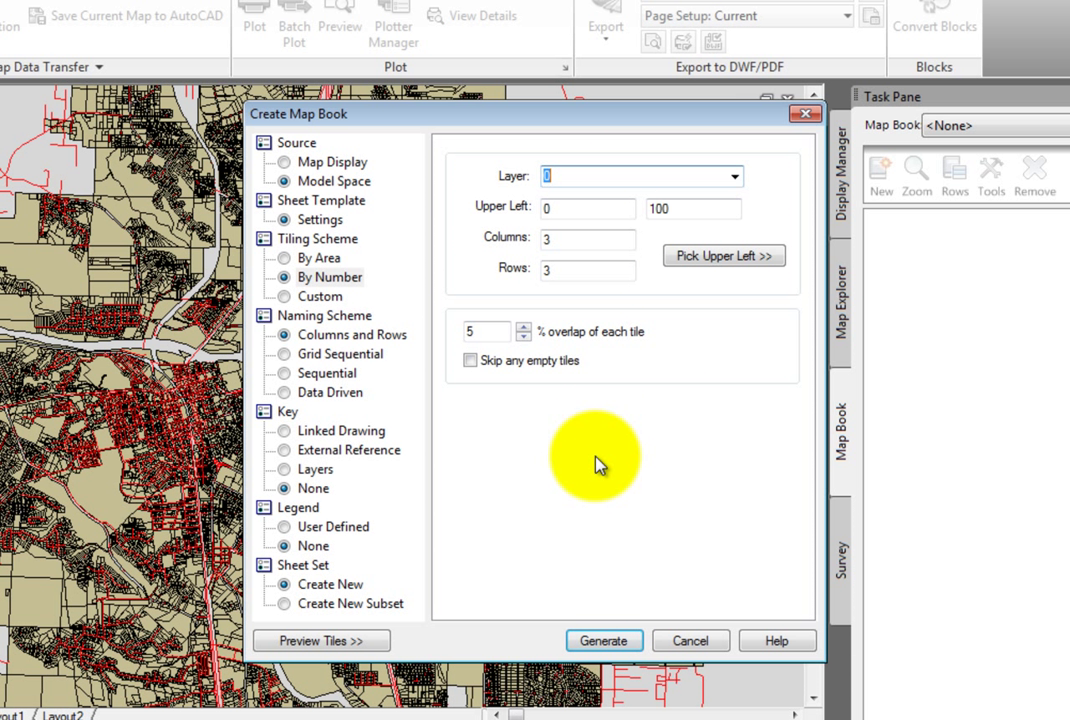
text(Grid)
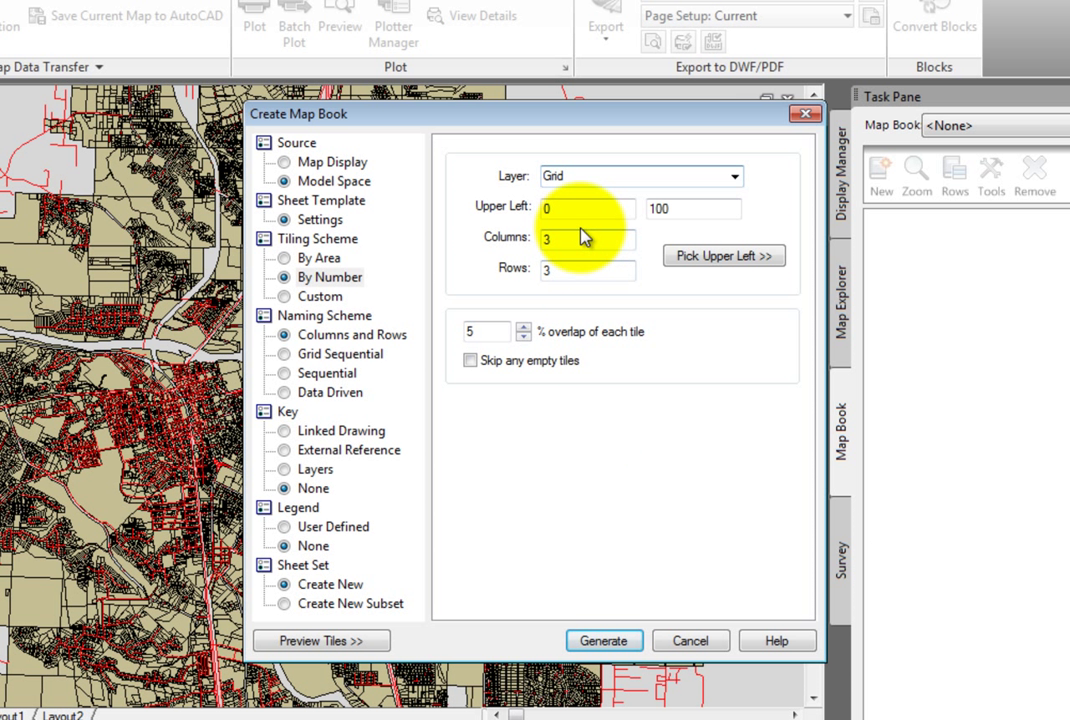
click(718, 262)
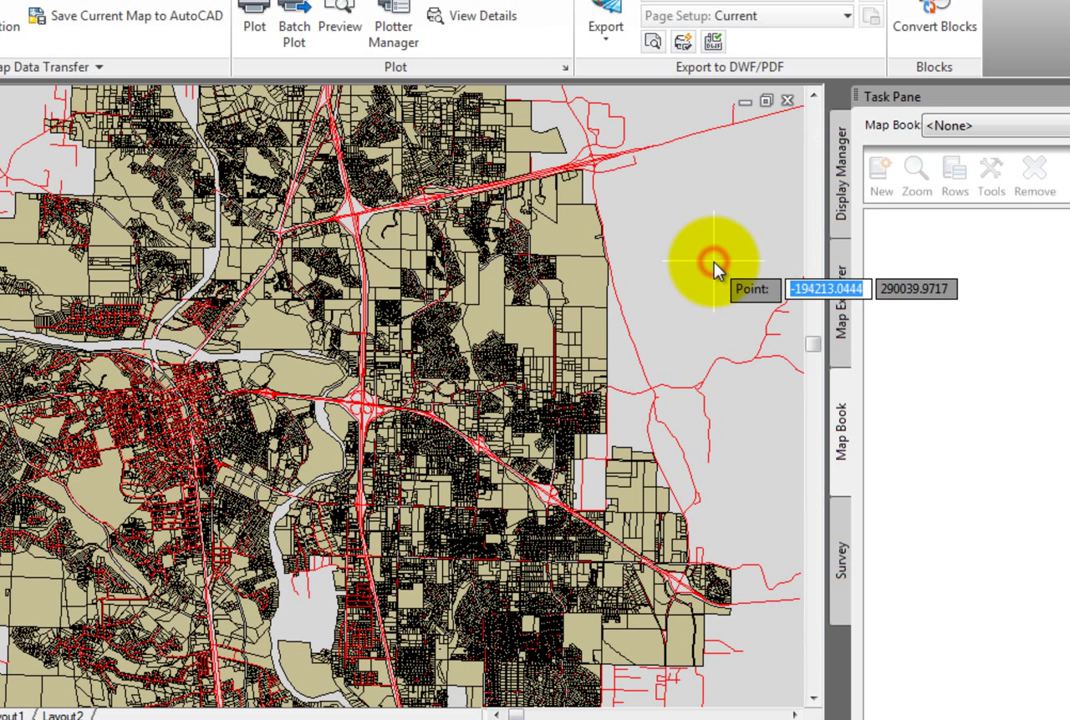
click(42, 158)
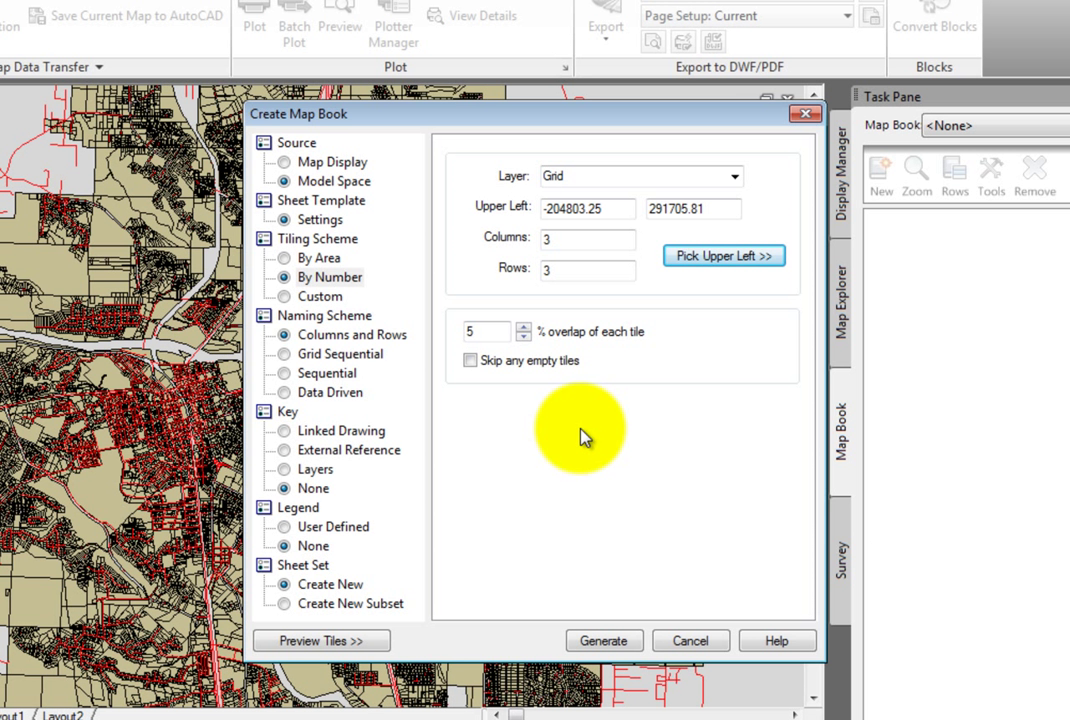
Set the tile grid to 5 columns and 5 rows.
double_click(584, 243)
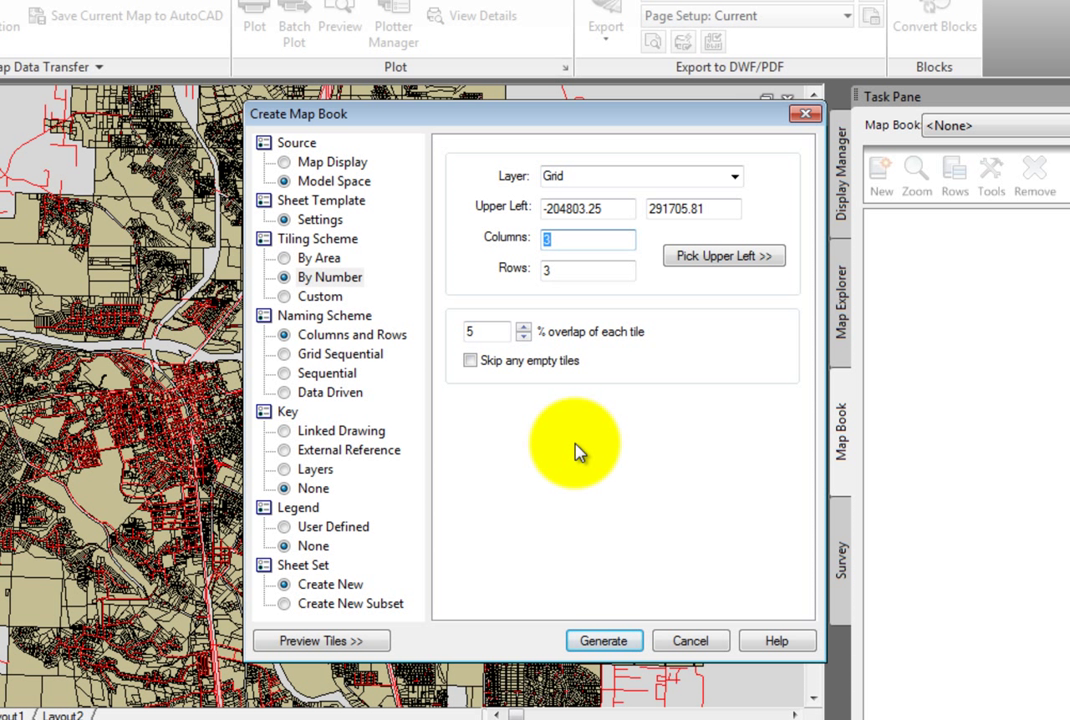
text(5)
click(588, 269)
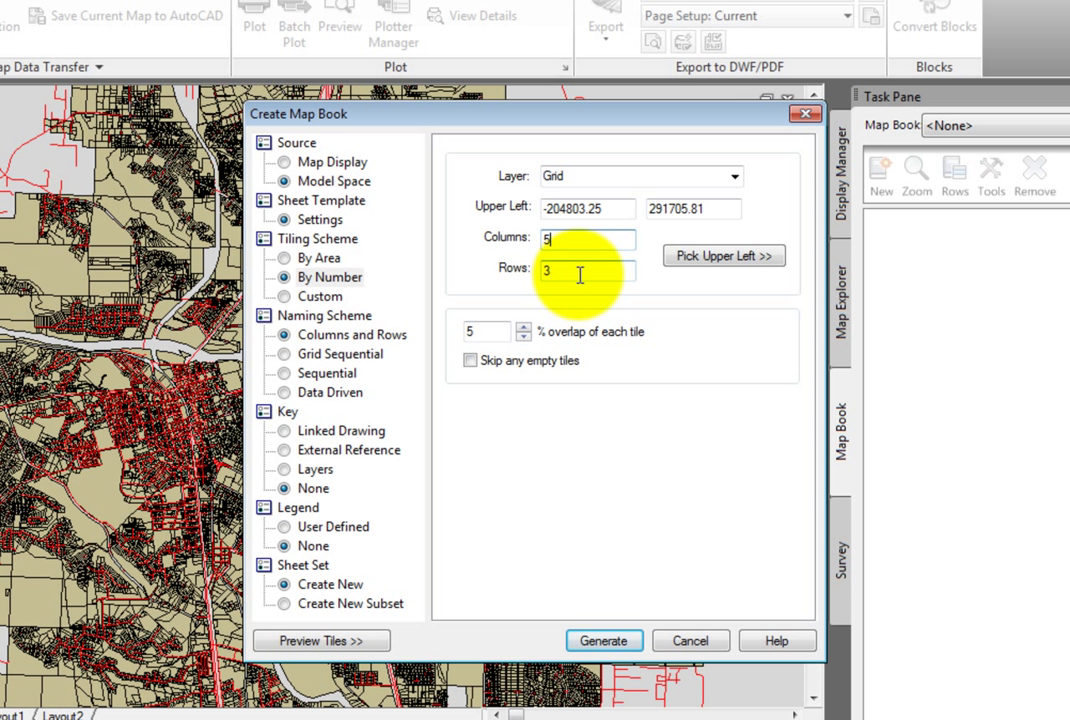
double_click(578, 272)
text(5)
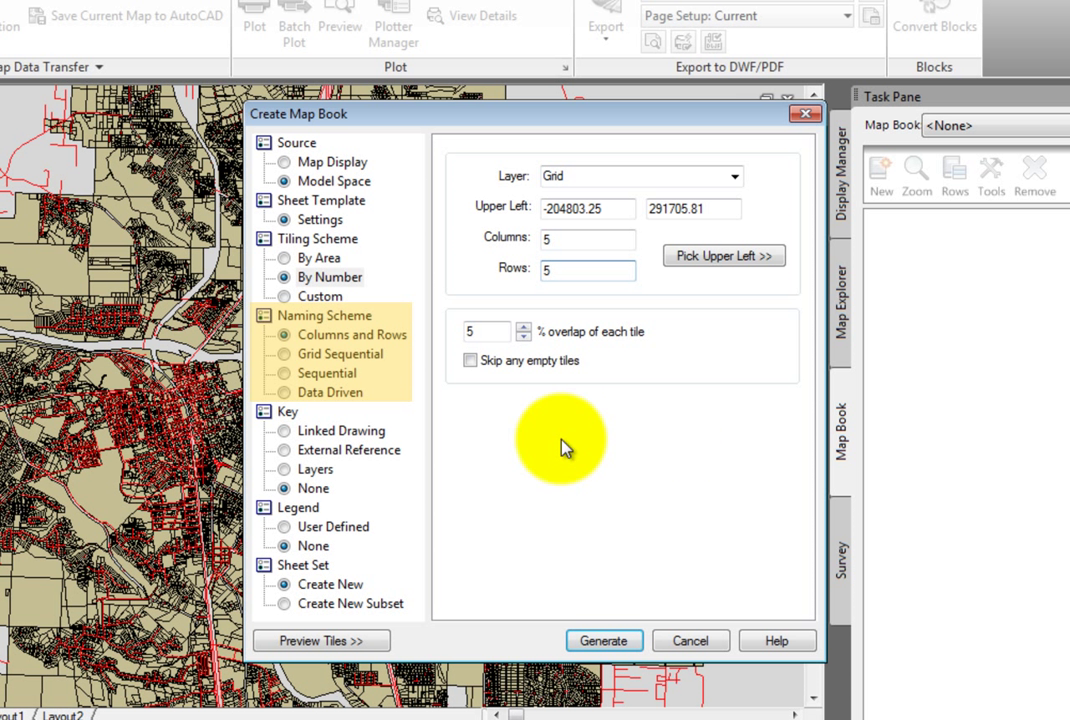
Review the Grid Sequential, Sequential and Data Driven naming schemes, then choose Columns and Rows.
click(352, 338)
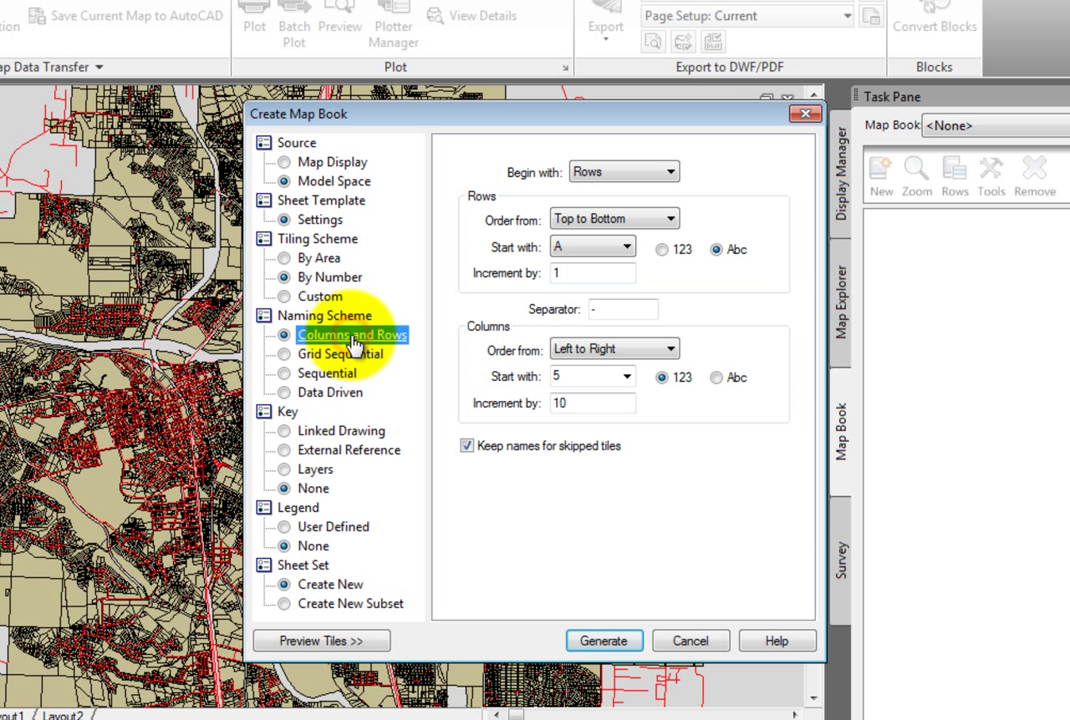
click(366, 362)
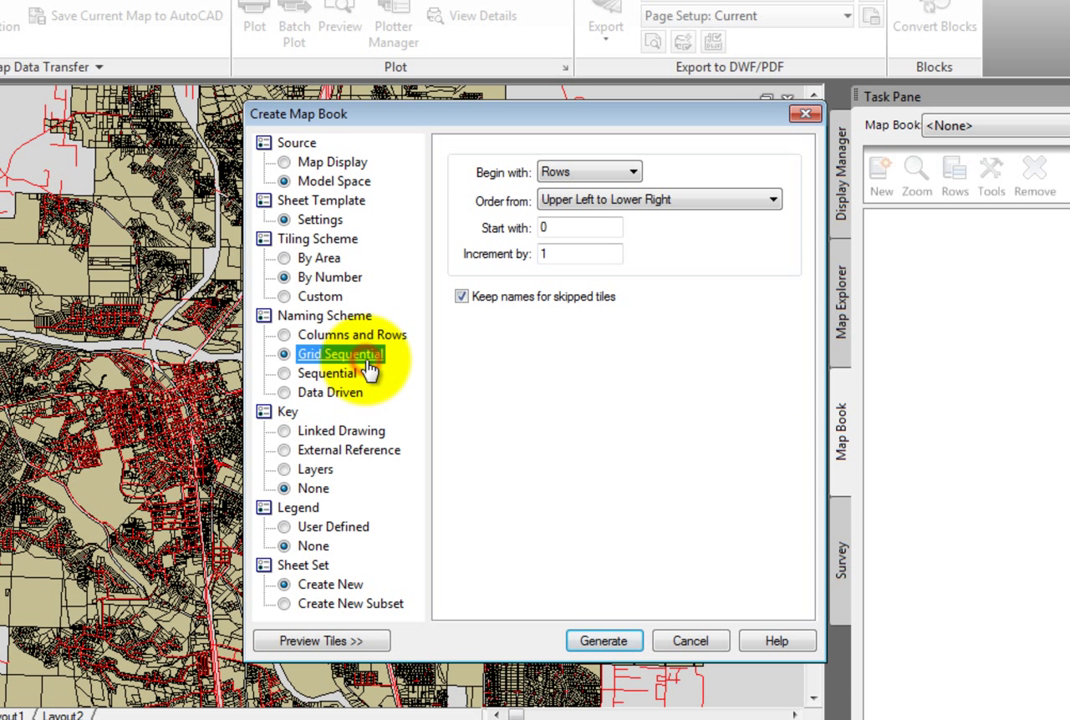
click(338, 376)
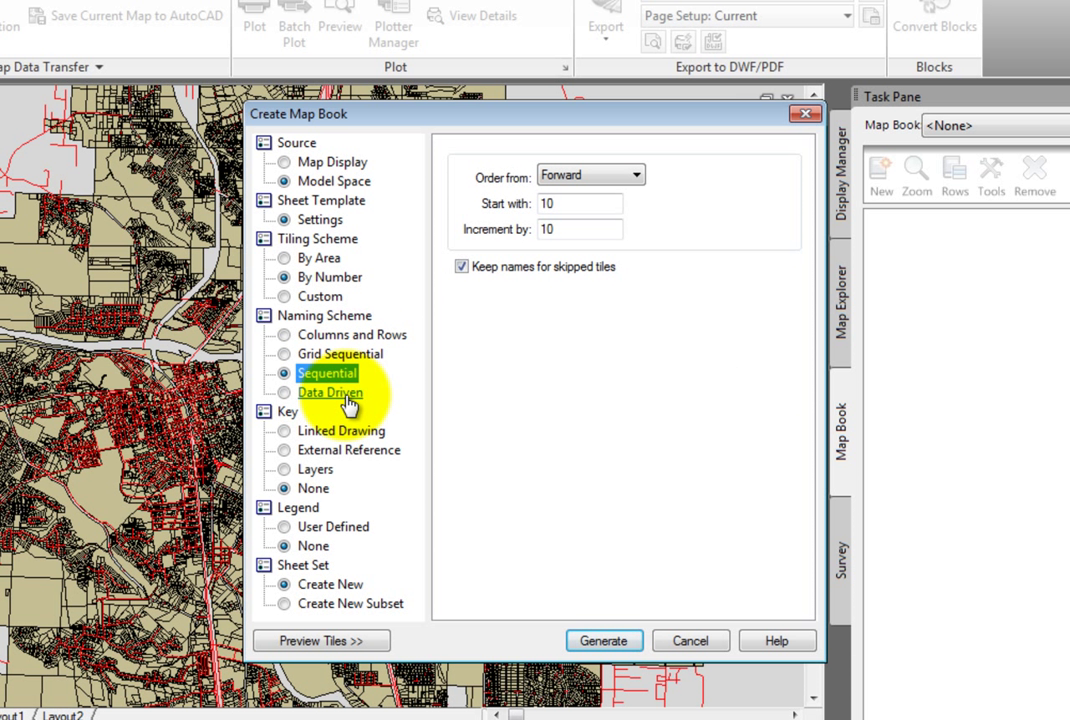
click(345, 396)
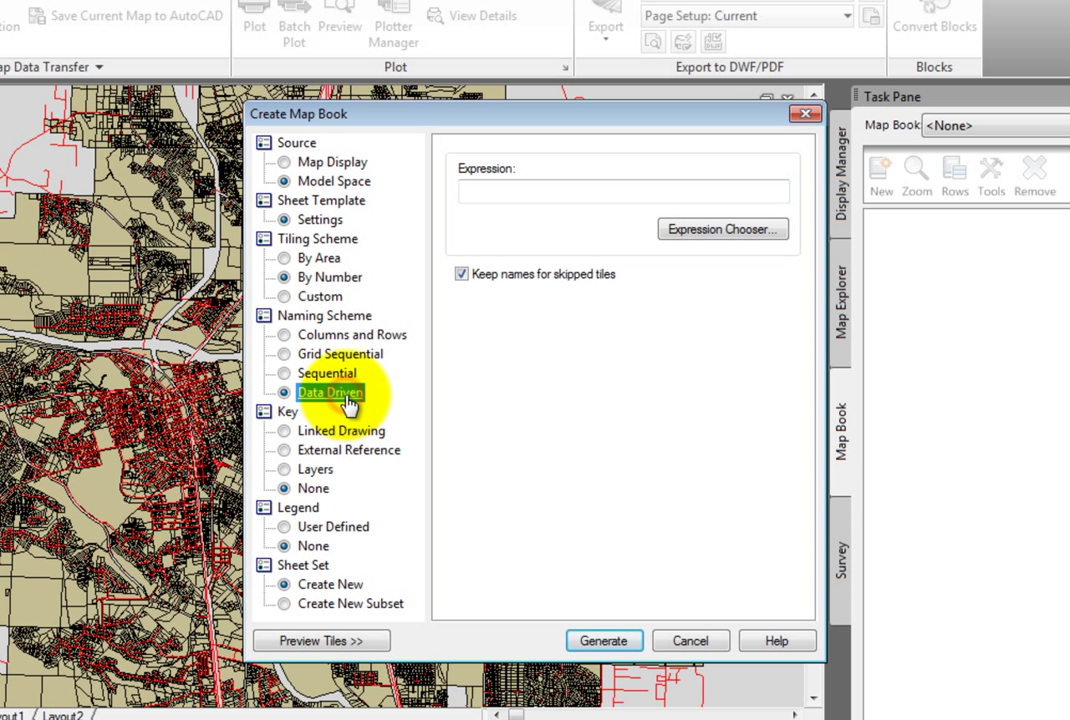
click(310, 336)
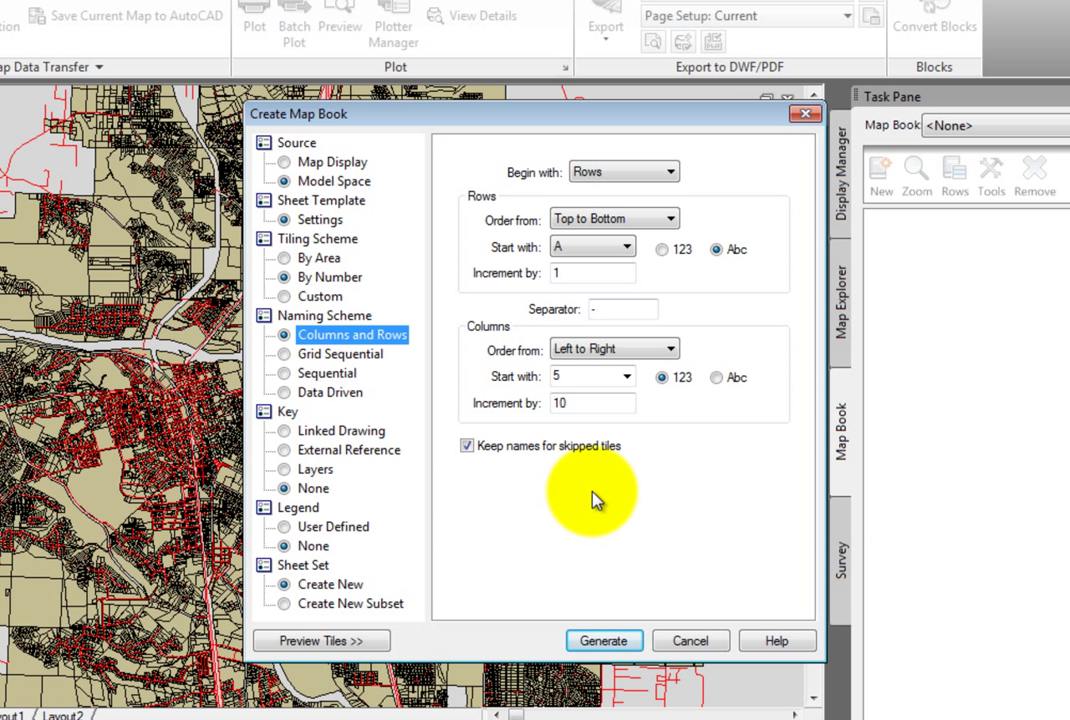
Keep rows lettered from A and number columns from 1, incrementing by 1.
drag(578, 272, 536, 279)
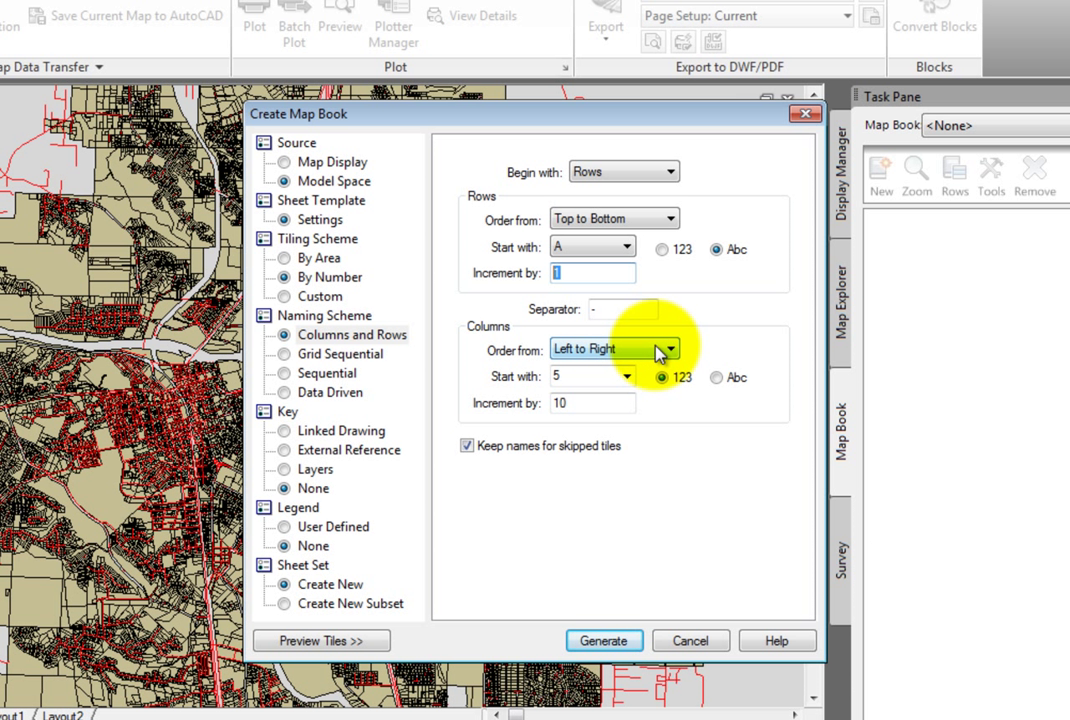
click(603, 377)
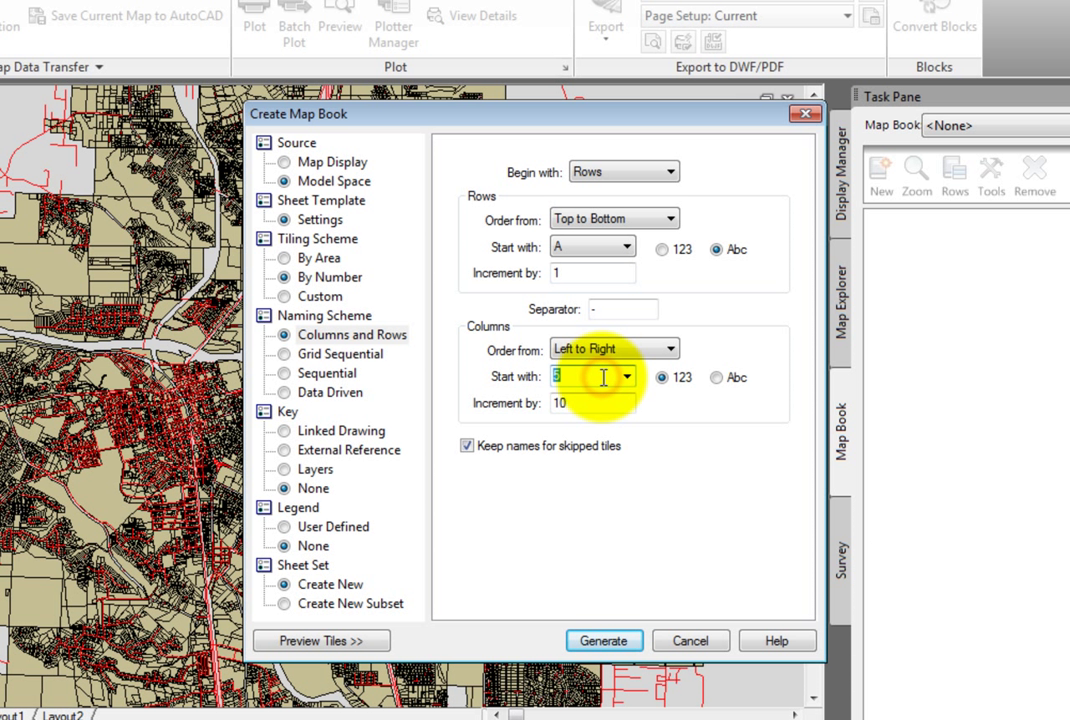
text(1)
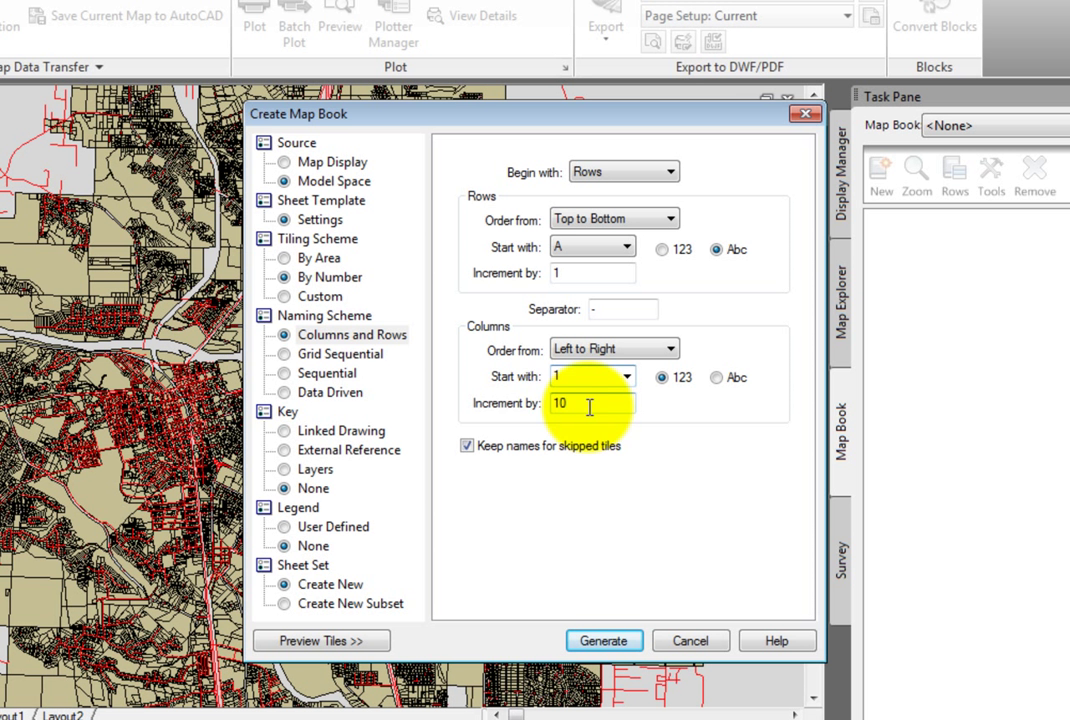
double_click(584, 404)
text(1)
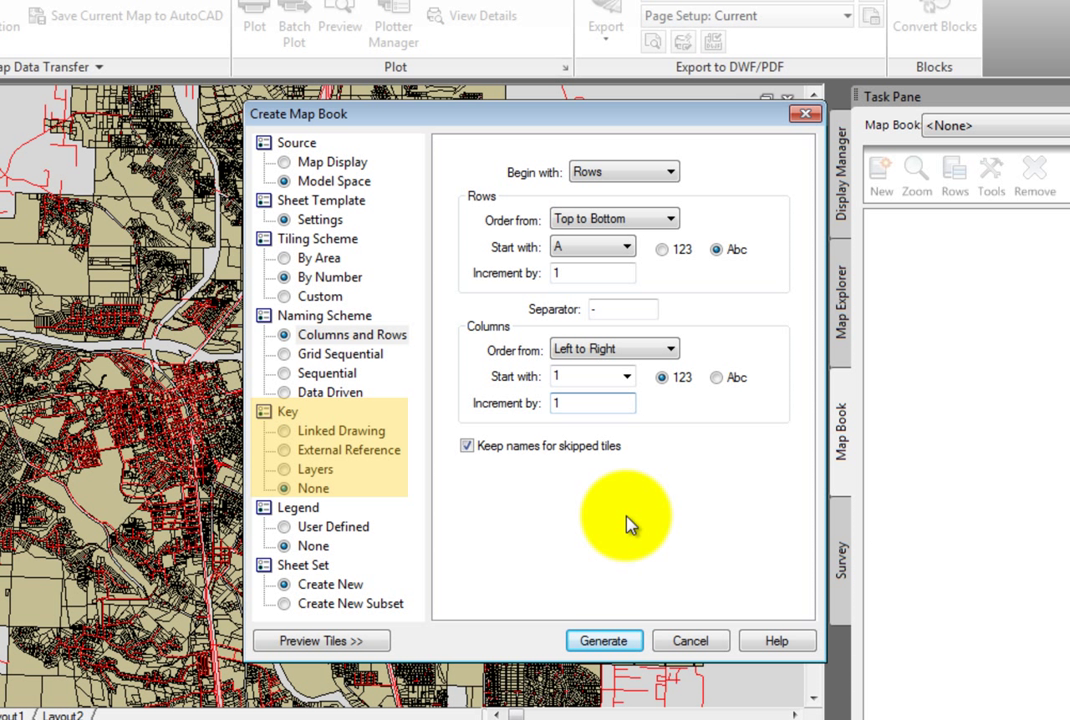
After checking Linked Drawing and External Reference options, base the key on Layers and add Roads.
click(374, 436)
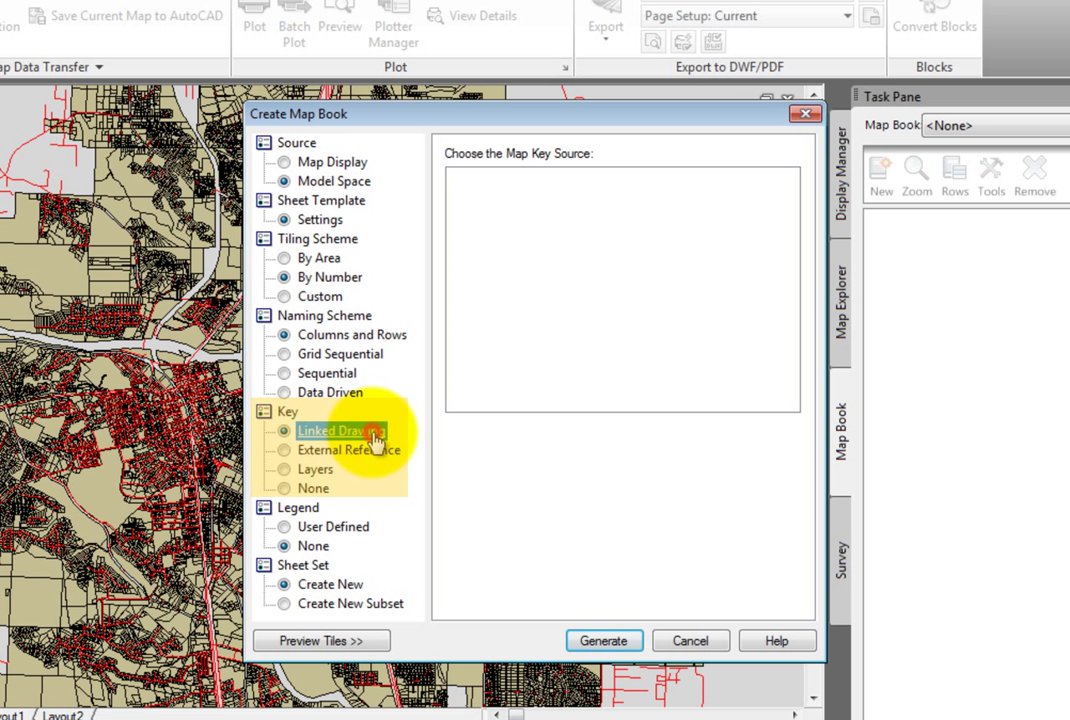
click(381, 457)
click(322, 471)
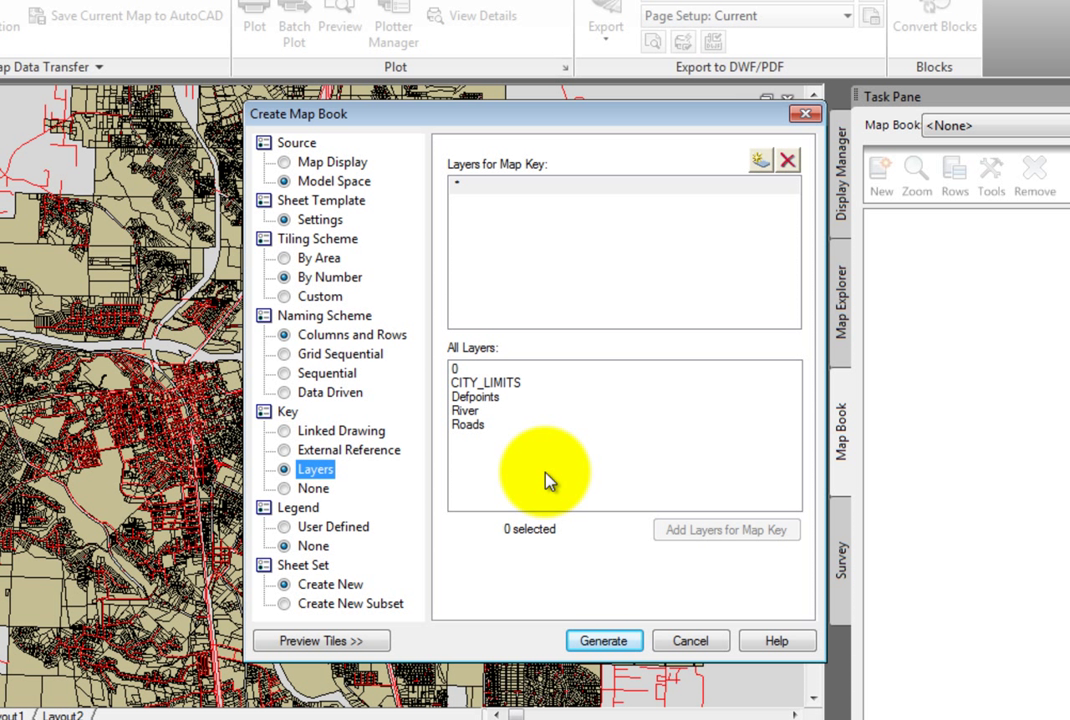
click(472, 412)
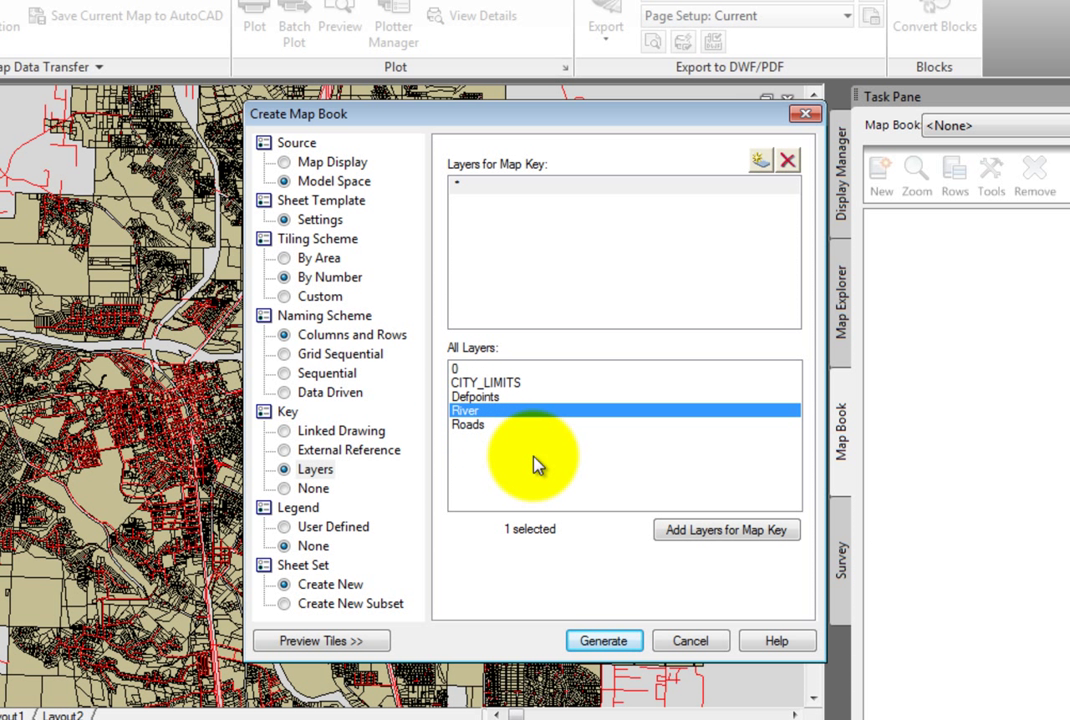
click(487, 428)
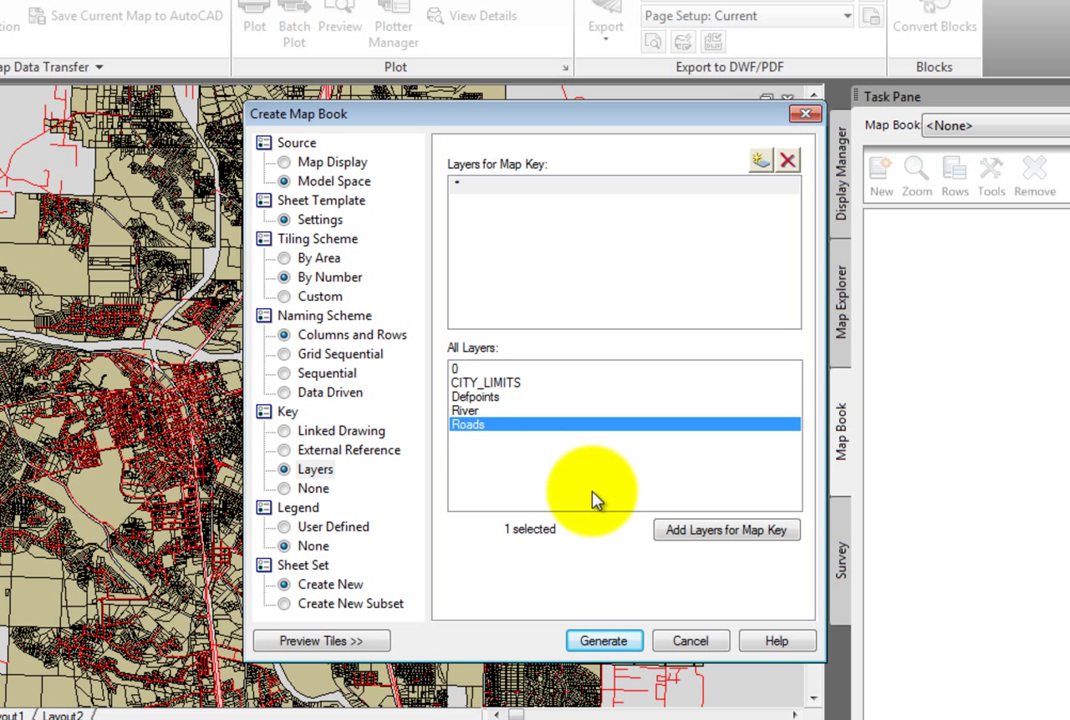
click(686, 538)
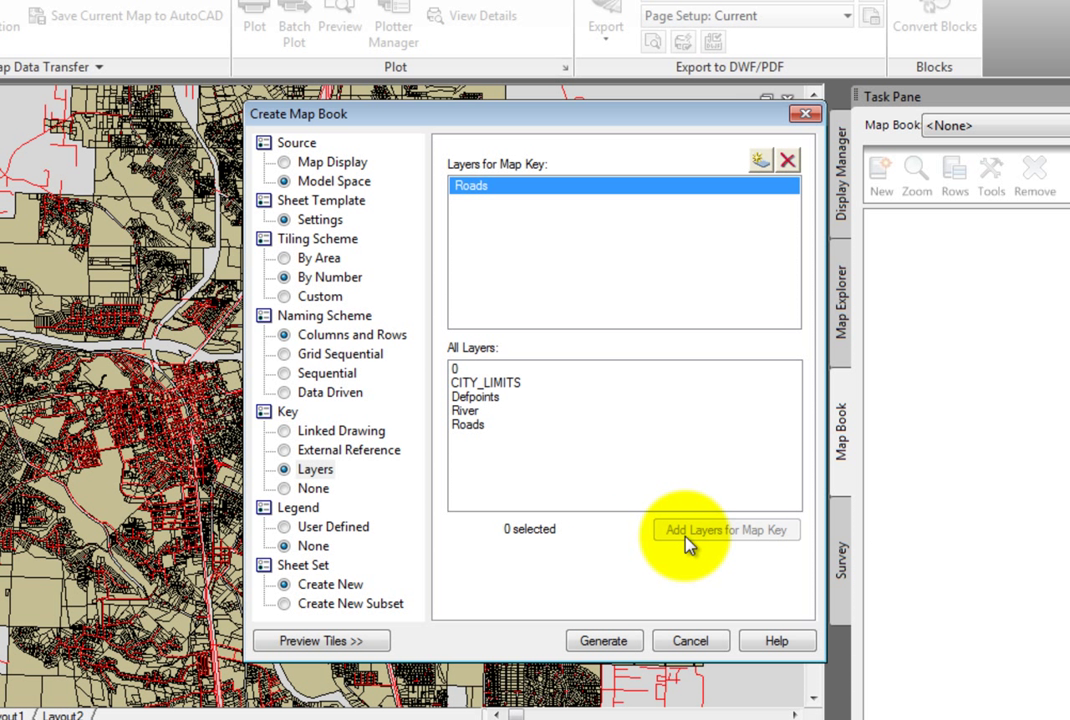
Create the new sheet set City-Redding.dst and generate the map book, confirming the overwrite.
click(356, 590)
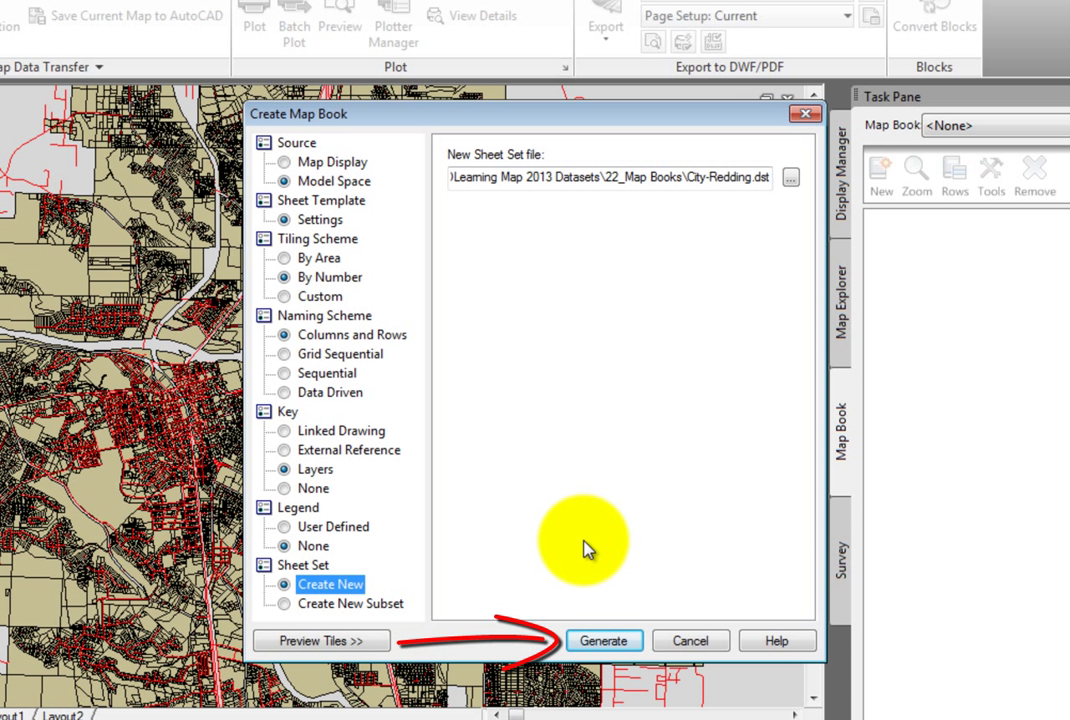
click(606, 642)
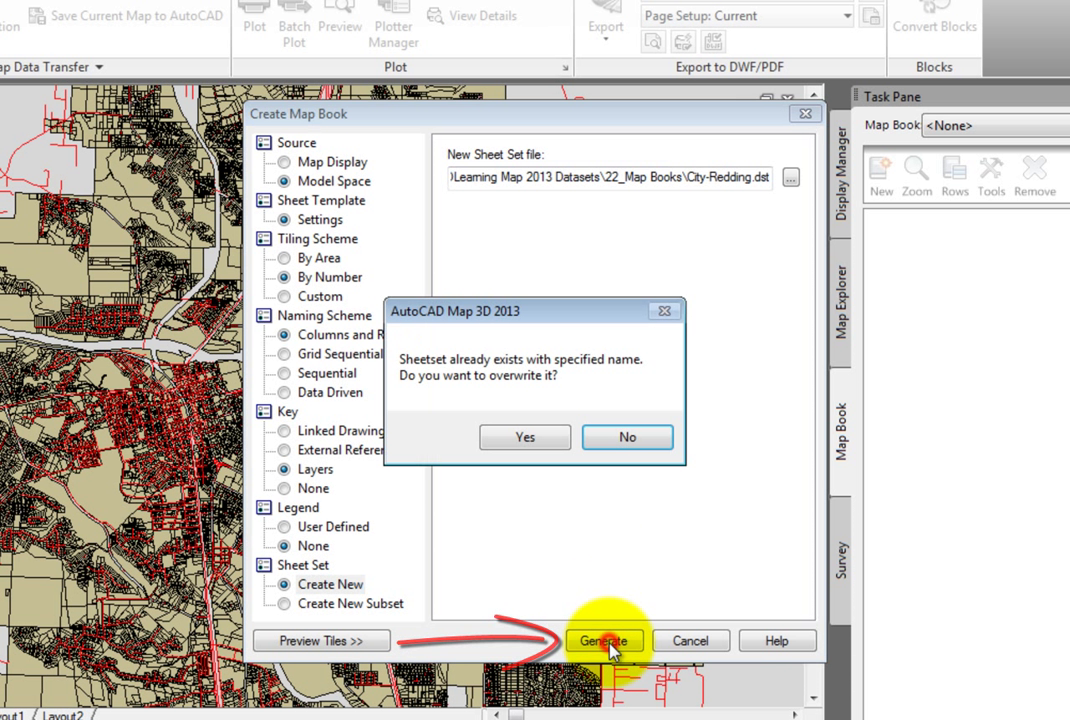
click(530, 440)
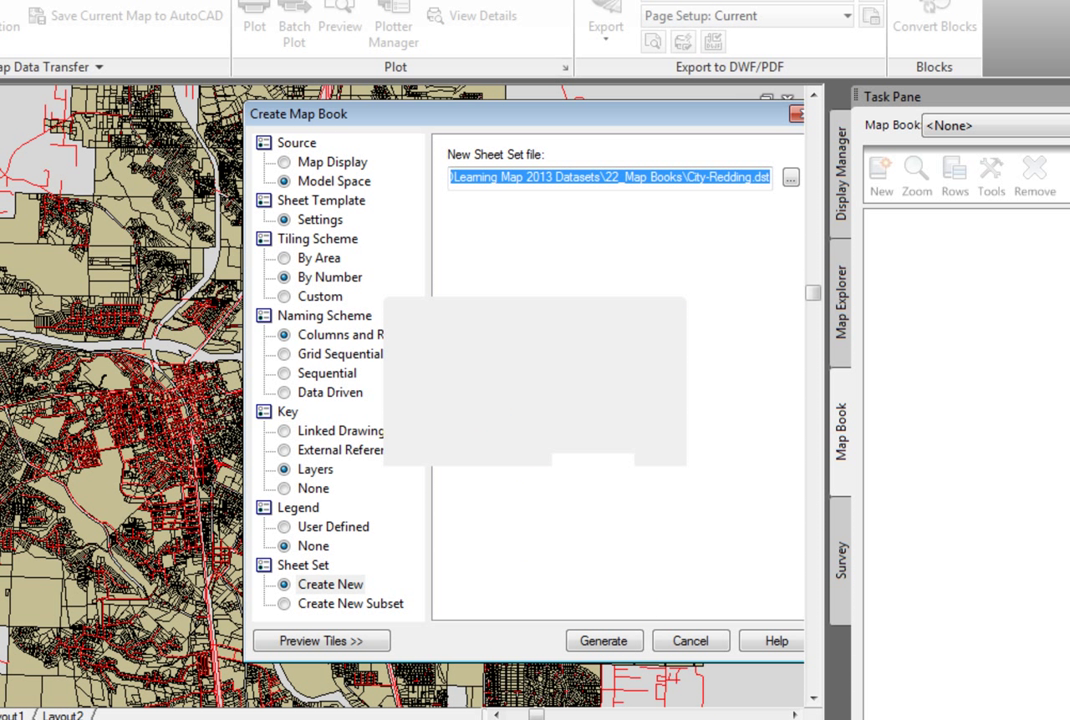